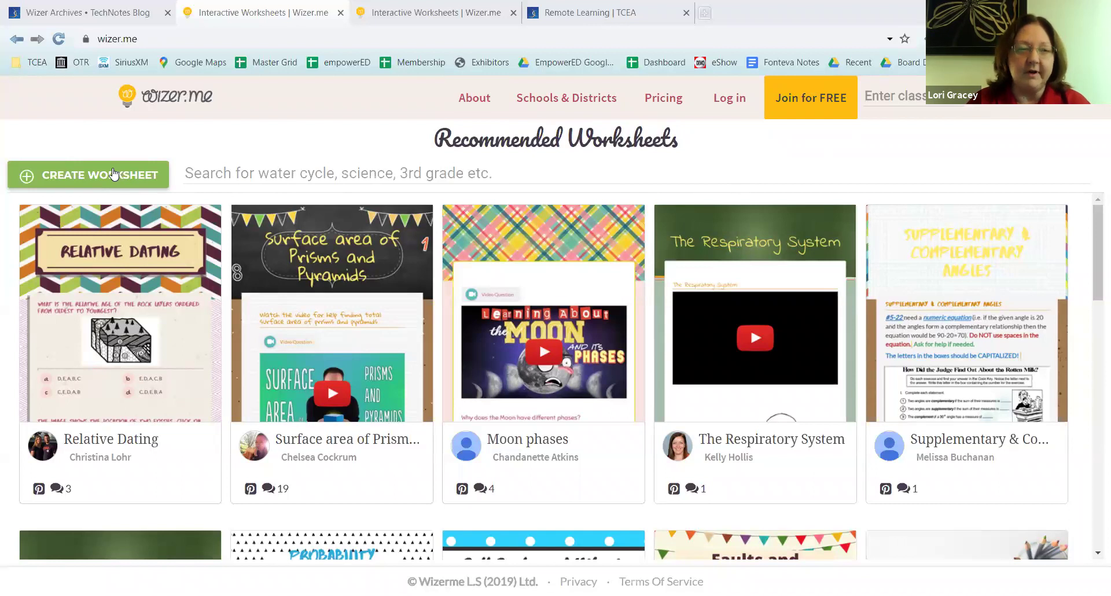
Search community worksheets for 'digestive system' and open the Digestive System Review preview.
{"action": "left_click", "coordinate": [273, 169]}
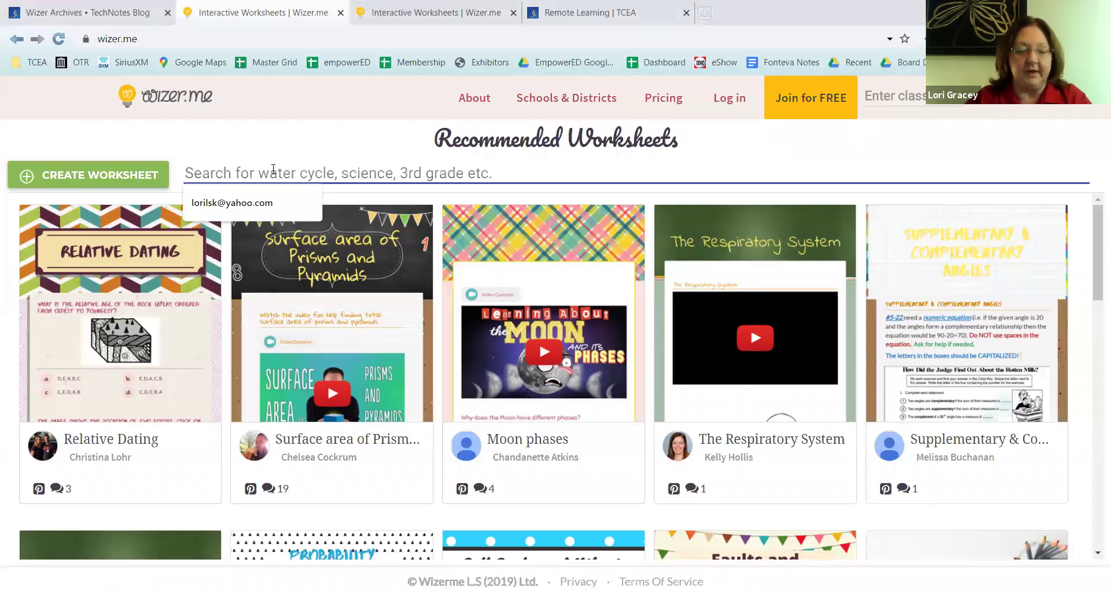
{"action": "type", "text": "digestive"}
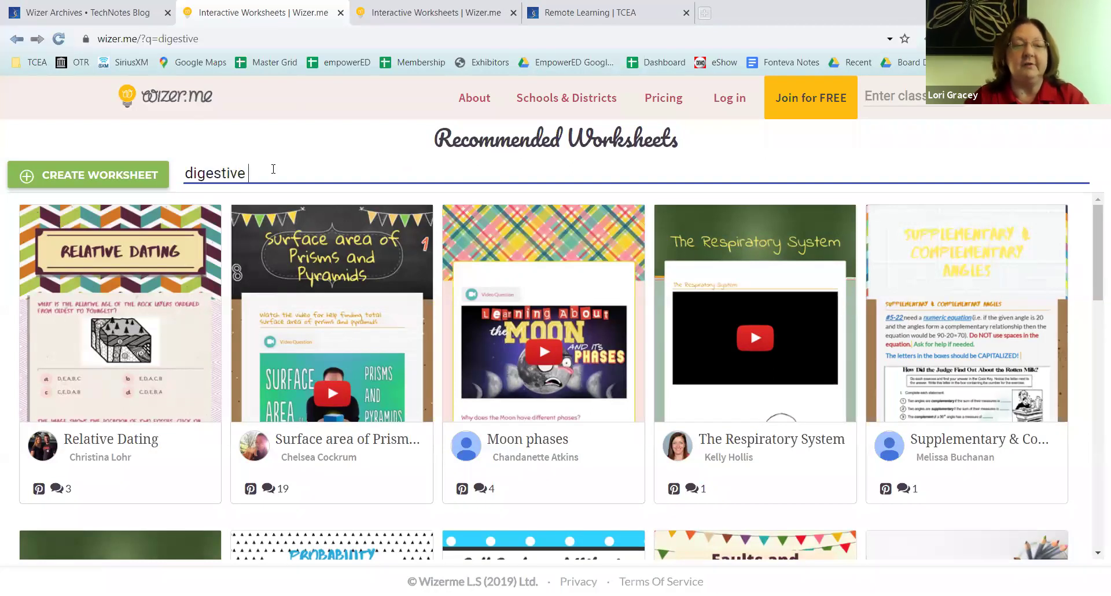
{"action": "type", "text": " system"}
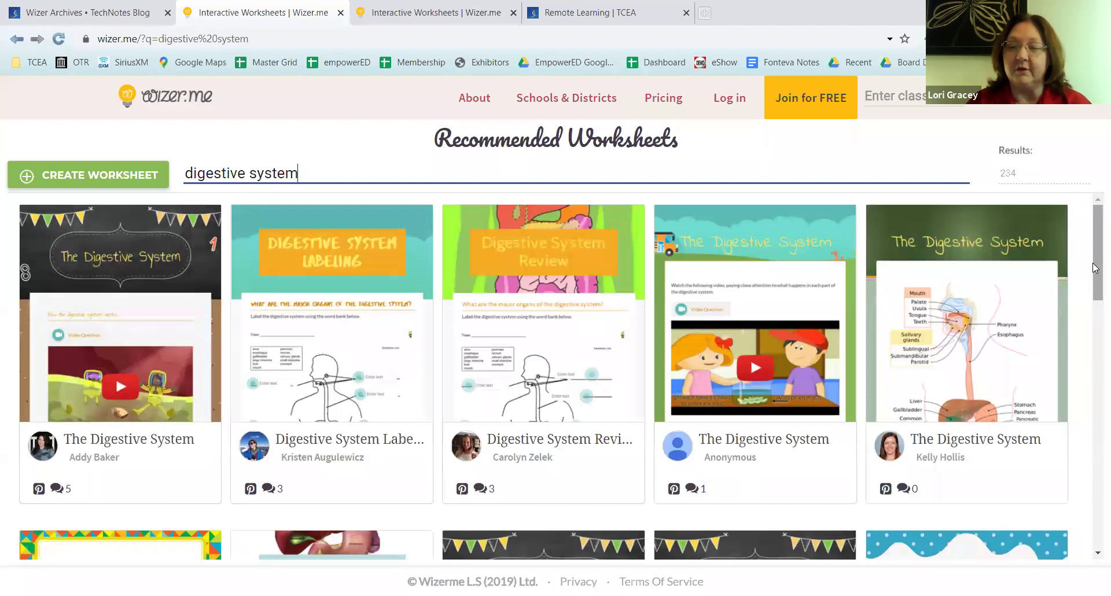
{"action": "left_click_drag", "start_coordinate": [1096, 267], "coordinate": [1096, 441]}
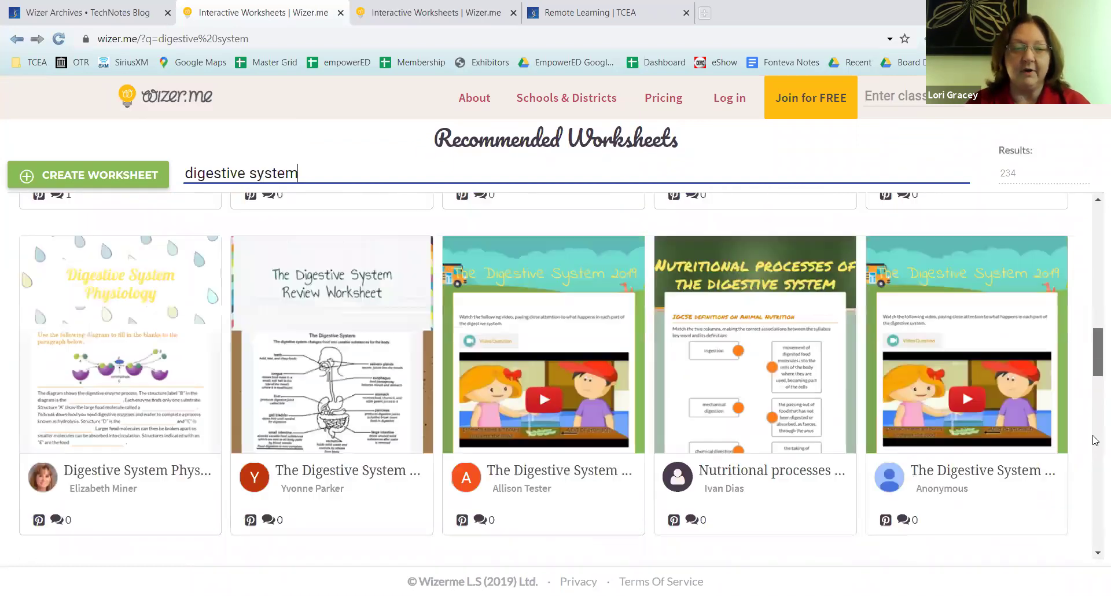
{"action": "scroll", "coordinate": [752, 509], "scroll_direction": "up", "scroll_amount": 15}
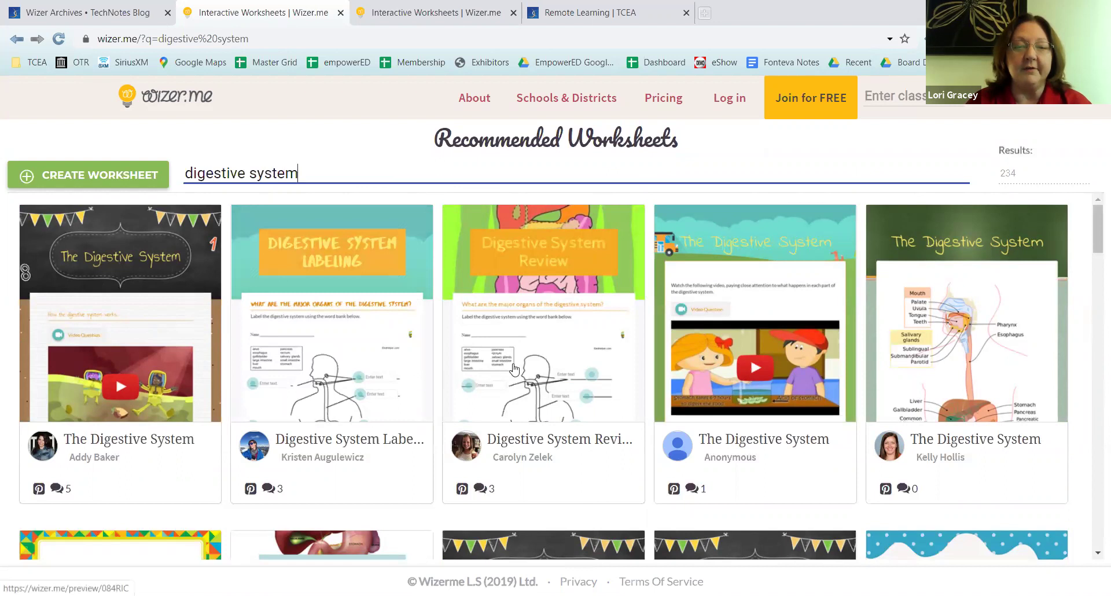
{"action": "left_click", "coordinate": [555, 345]}
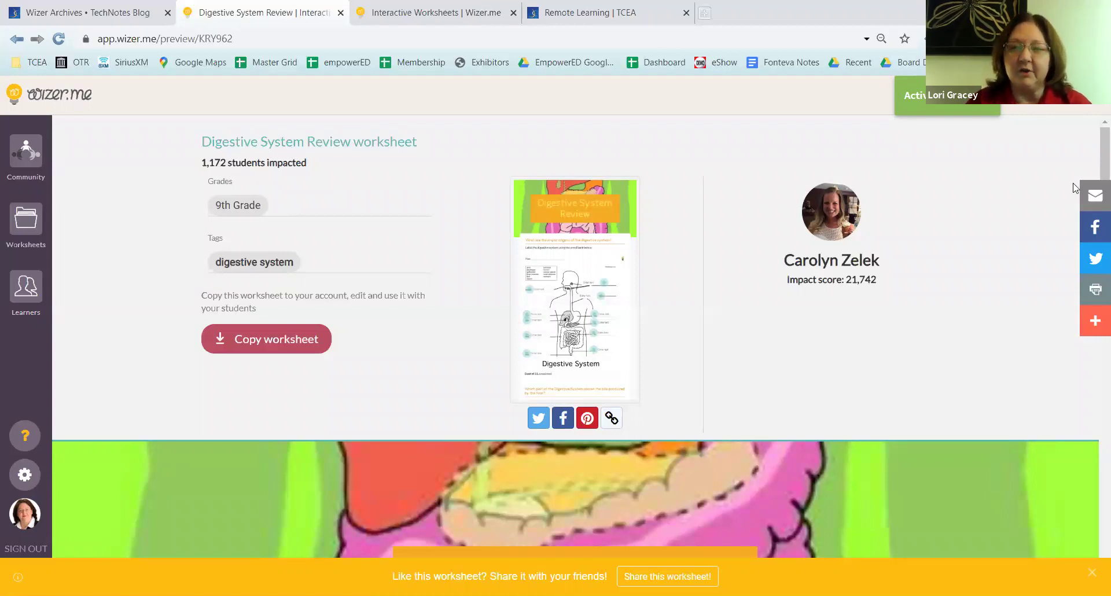
Scroll through the Digestive System Review's labeling diagram, quiz questions and comments.
{"action": "scroll", "coordinate": [1093, 147], "scroll_direction": "down", "scroll_amount": 8}
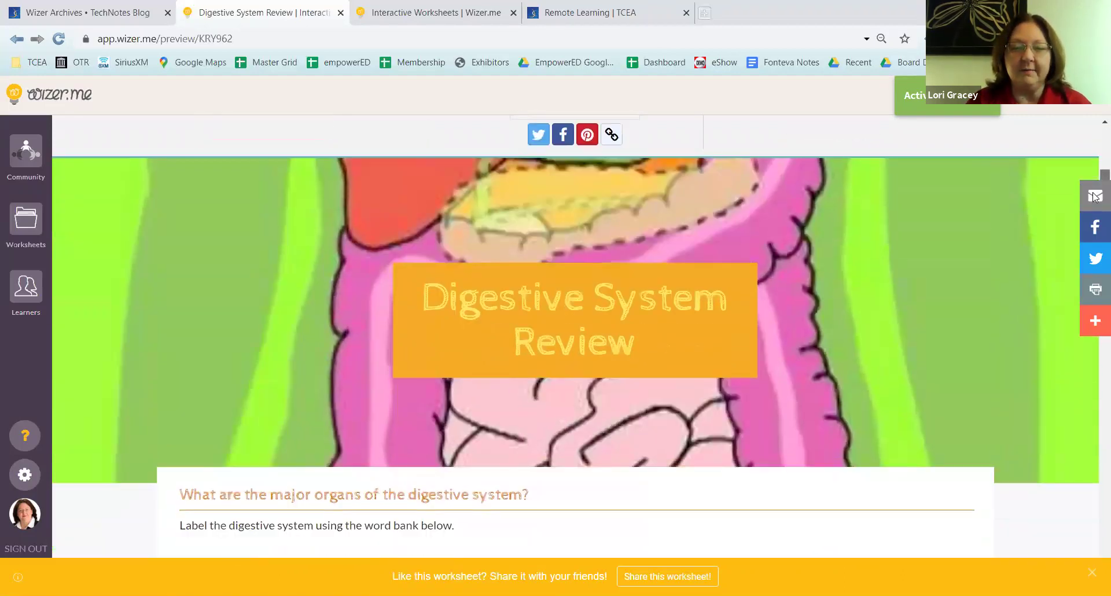
{"action": "scroll", "coordinate": [1094, 219], "scroll_direction": "down", "scroll_amount": 3}
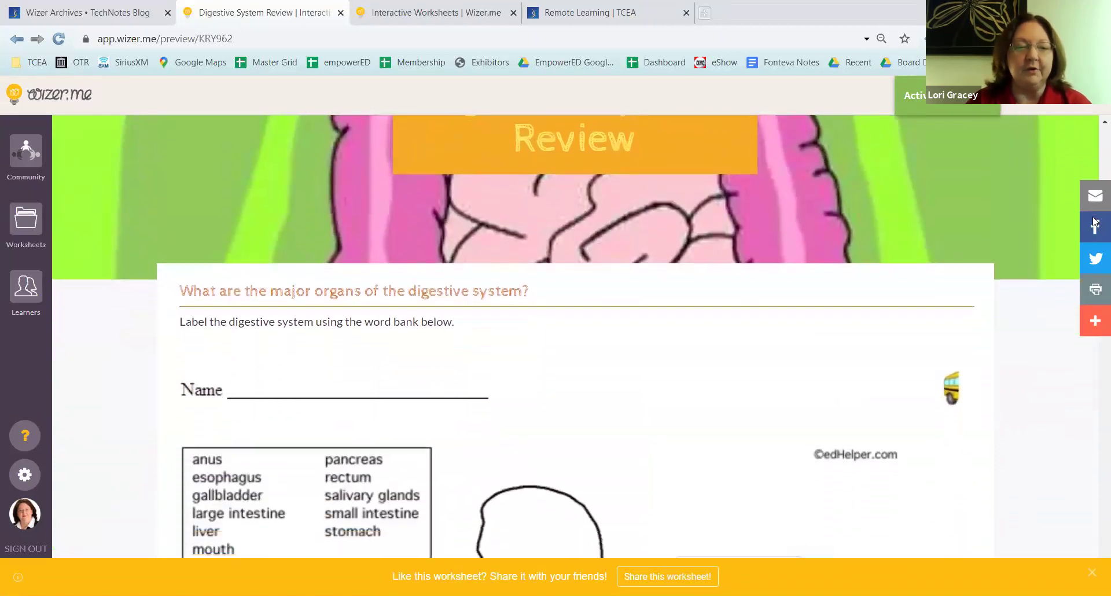
{"action": "scroll", "coordinate": [1094, 235], "scroll_direction": "down", "scroll_amount": 3}
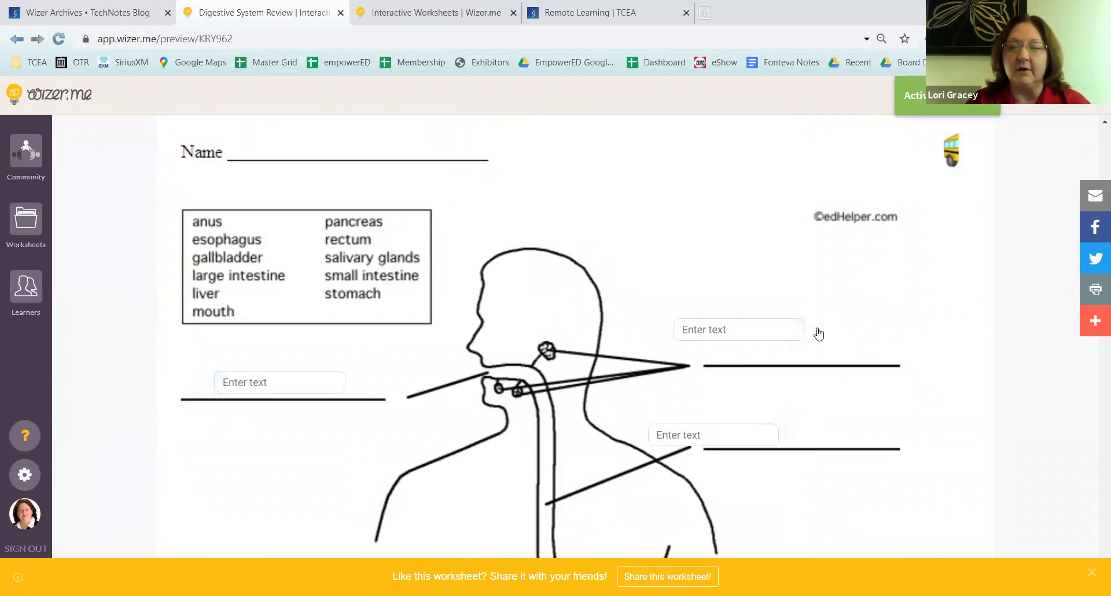
{"action": "scroll", "coordinate": [1012, 319], "scroll_direction": "up", "scroll_amount": 7}
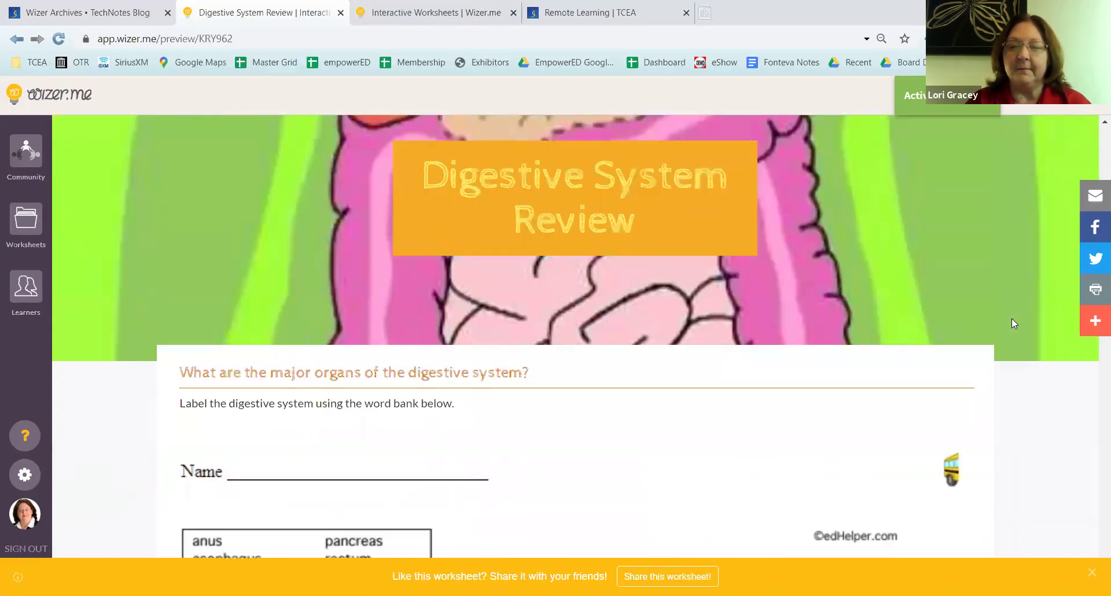
{"action": "scroll", "coordinate": [1012, 319], "scroll_direction": "down", "scroll_amount": 15}
{"action": "scroll", "coordinate": [1014, 323], "scroll_direction": "down", "scroll_amount": 7}
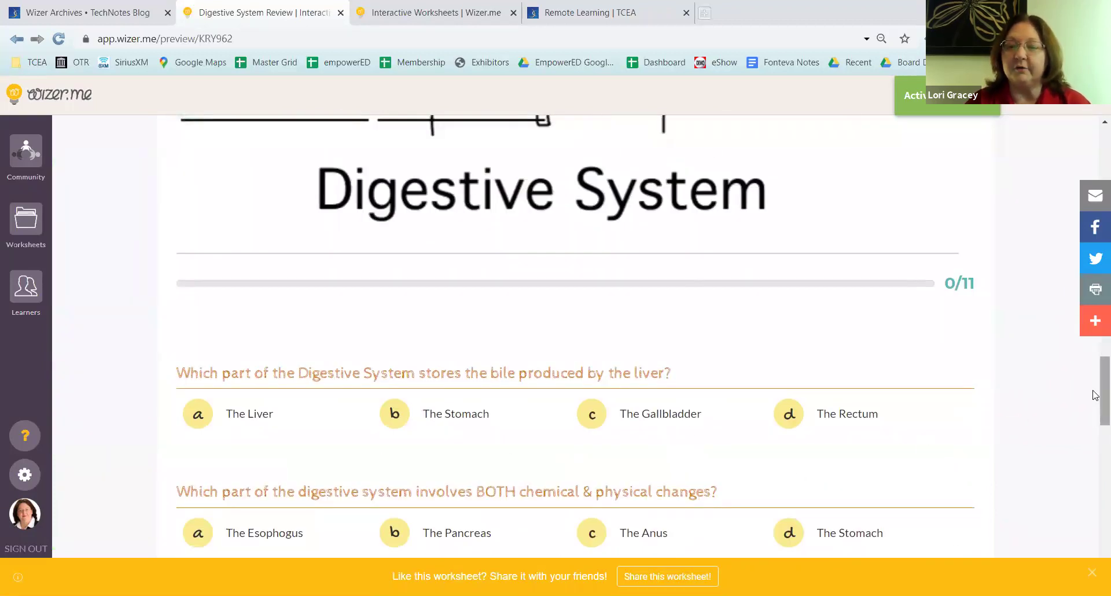
{"action": "scroll", "coordinate": [1095, 393], "scroll_direction": "down", "scroll_amount": 1}
{"action": "scroll", "coordinate": [1095, 399], "scroll_direction": "down", "scroll_amount": 5}
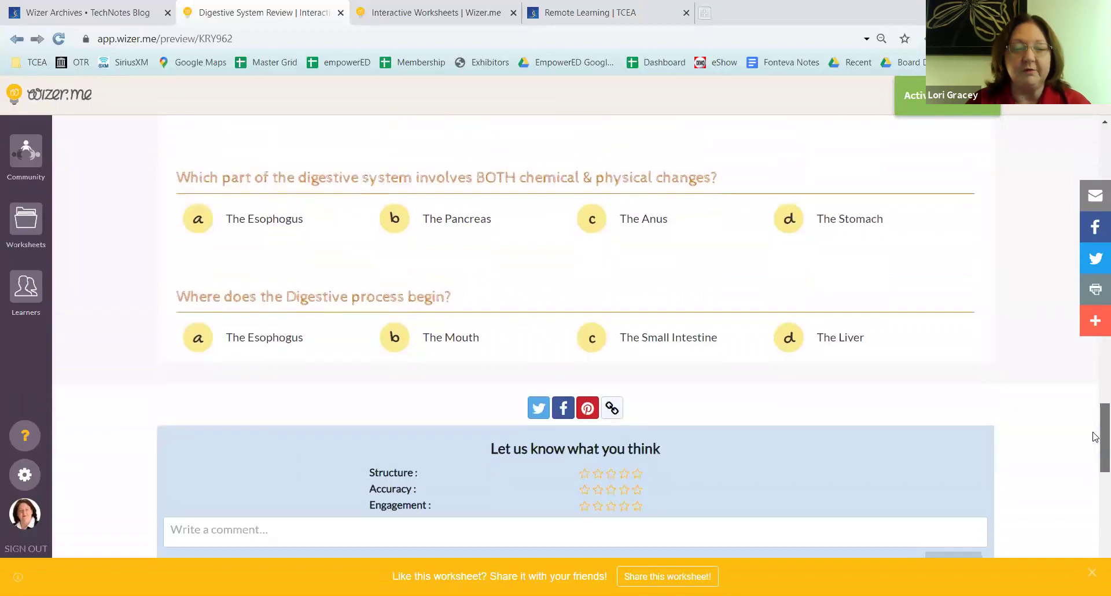
{"action": "scroll", "coordinate": [1094, 441], "scroll_direction": "down", "scroll_amount": 4}
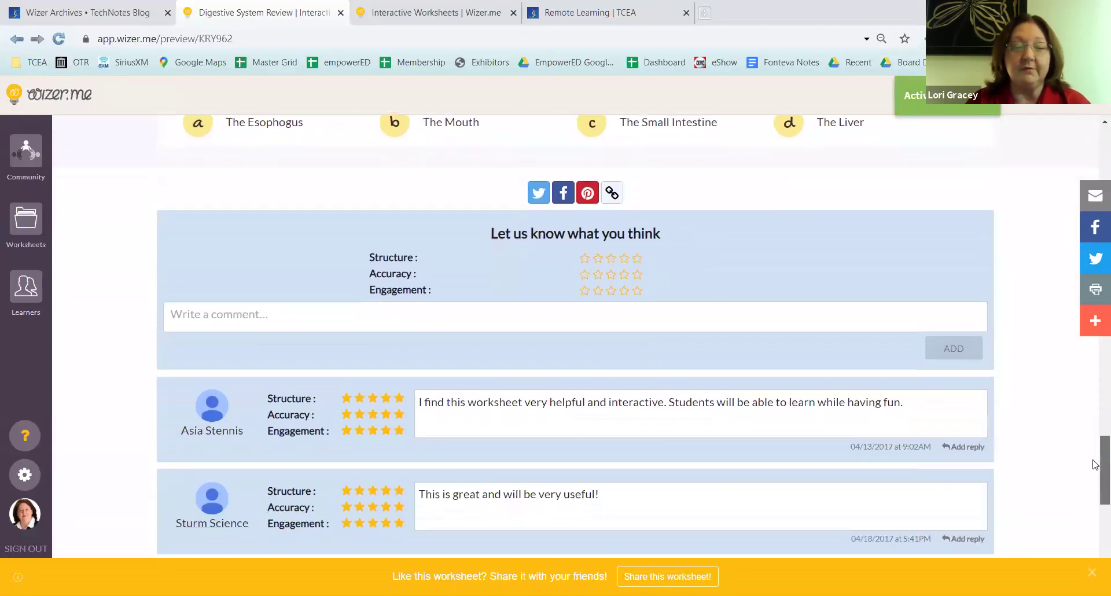
{"action": "scroll", "coordinate": [1093, 486], "scroll_direction": "down", "scroll_amount": 1}
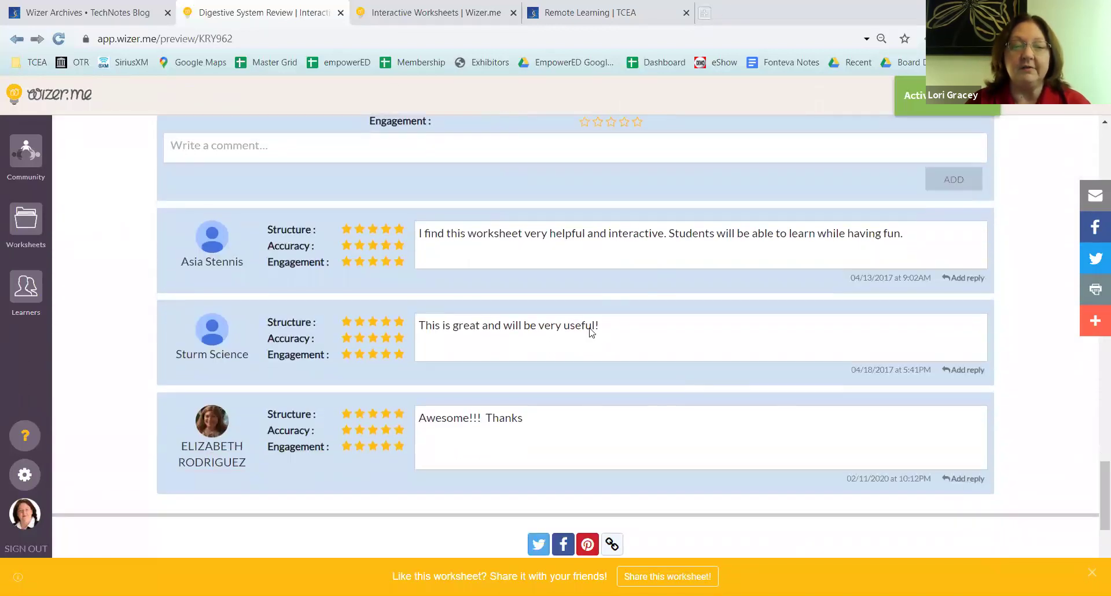
{"action": "scroll", "coordinate": [731, 396], "scroll_direction": "up", "scroll_amount": 15}
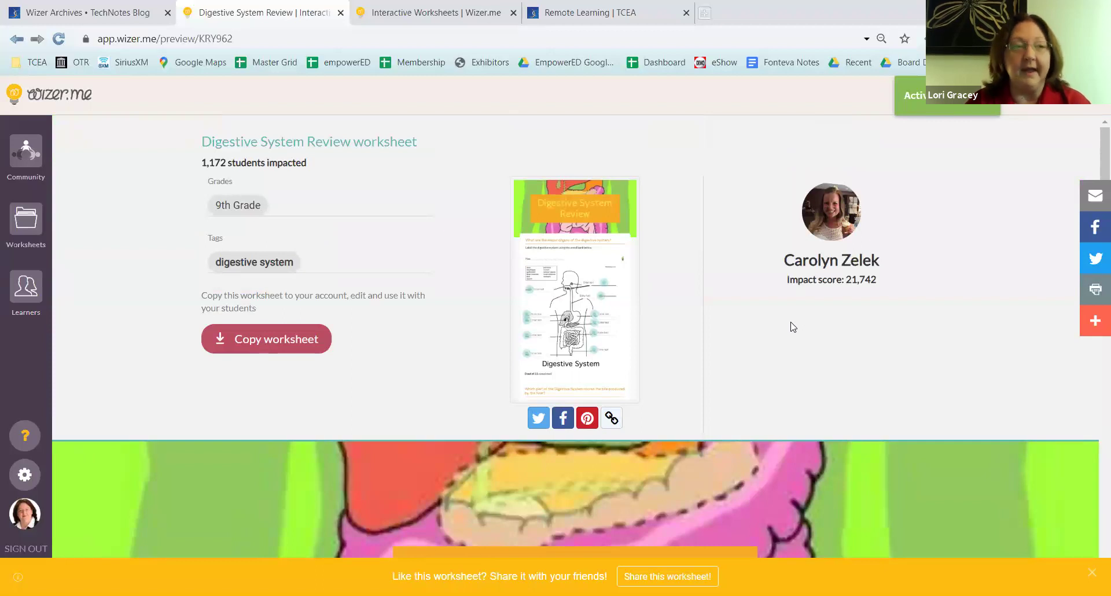
Open The Digestive System result and scroll through its video question and matching exercise.
{"action": "left_click", "coordinate": [16, 38]}
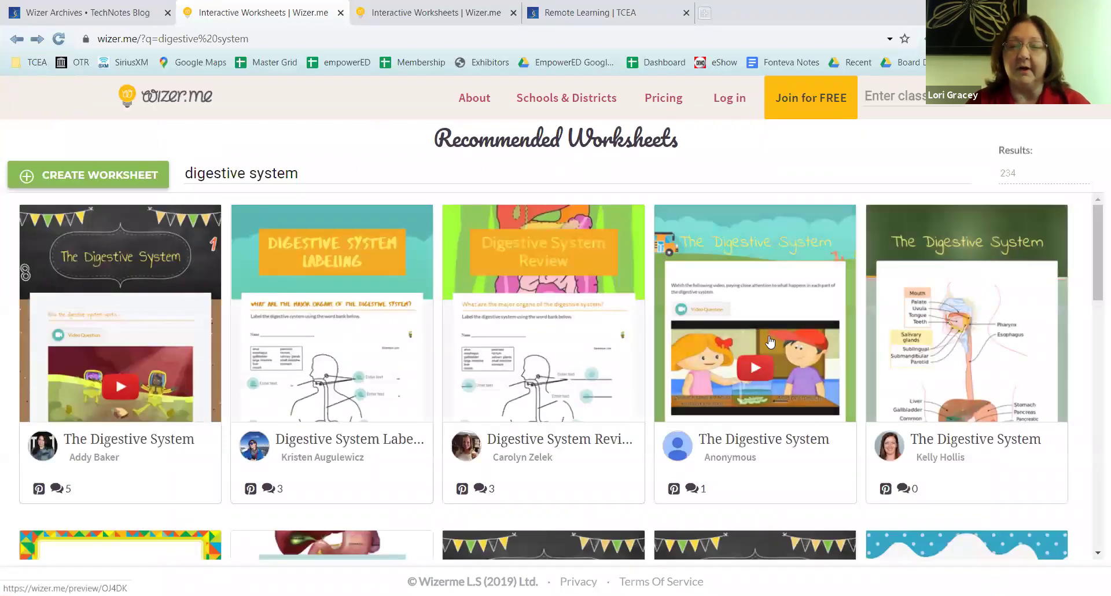
{"action": "left_click", "coordinate": [762, 313]}
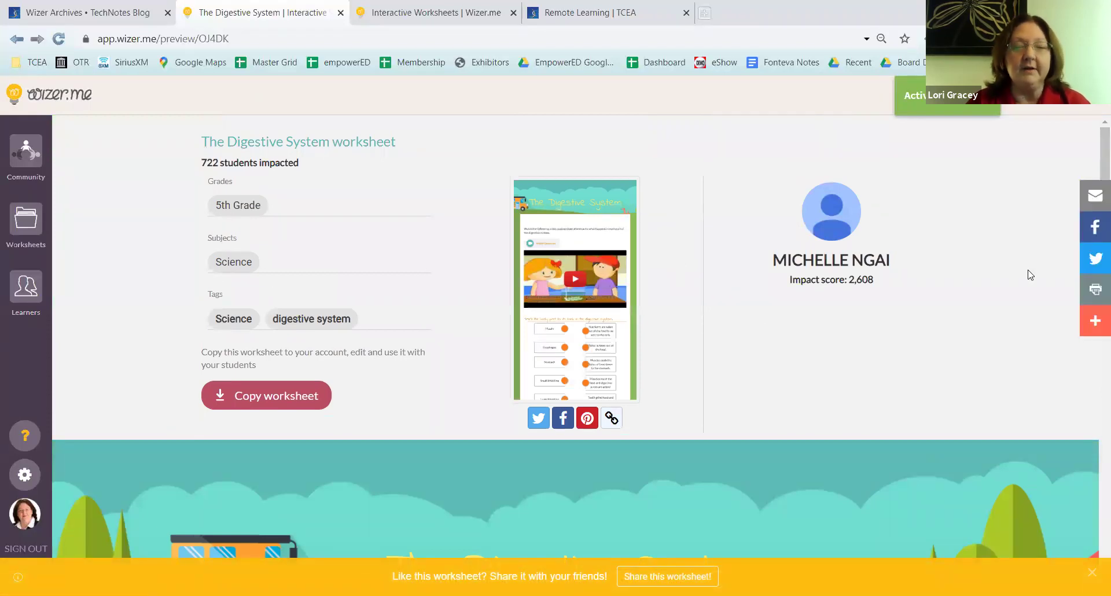
{"action": "scroll", "coordinate": [1095, 165], "scroll_direction": "down", "scroll_amount": 7}
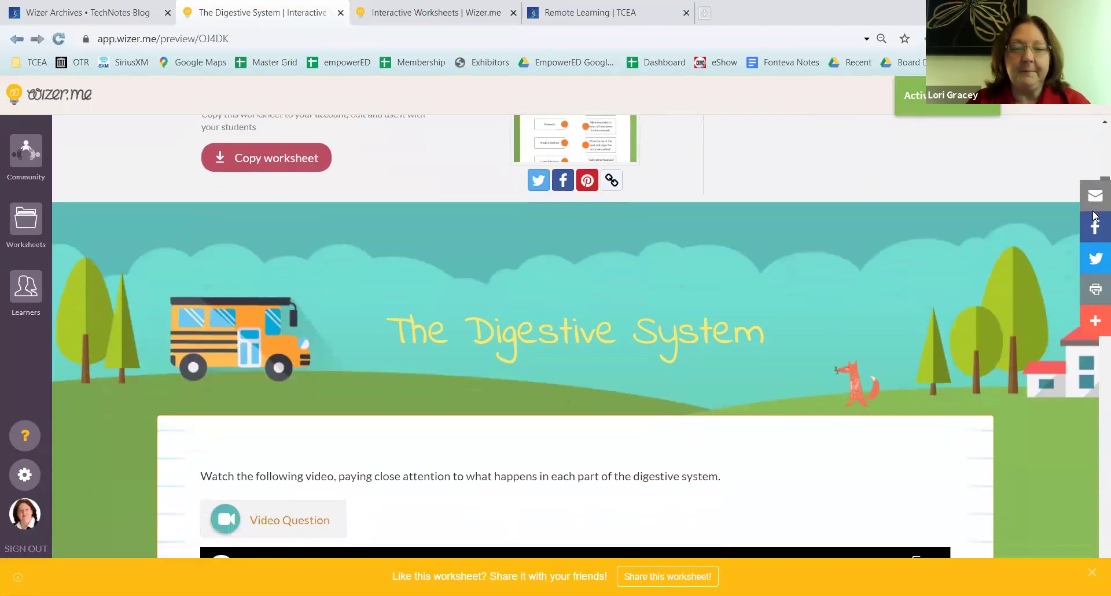
{"action": "scroll", "coordinate": [1095, 250], "scroll_direction": "down", "scroll_amount": 3}
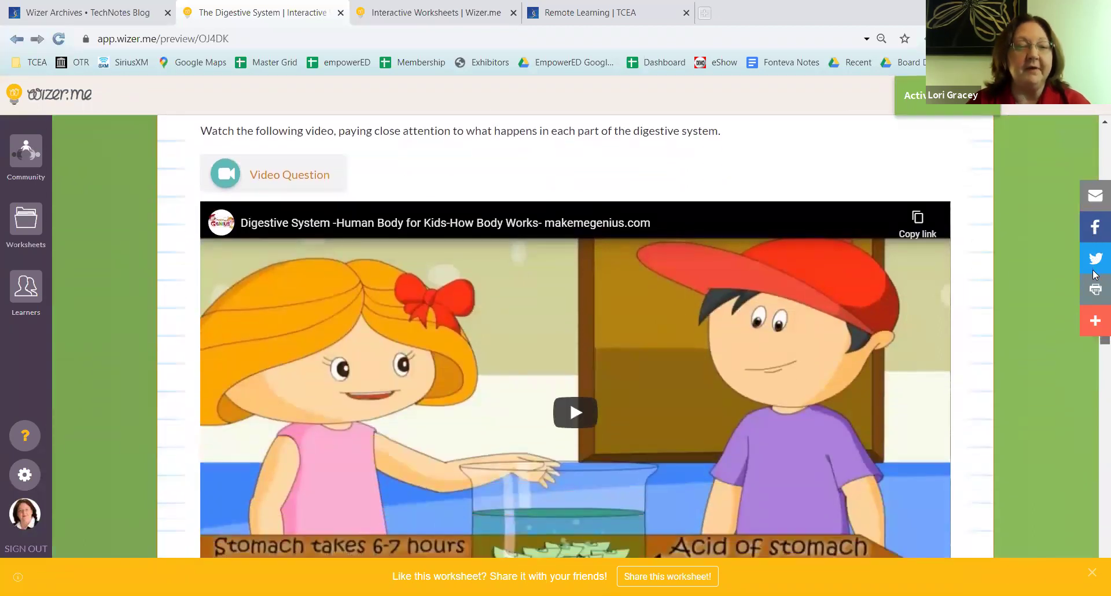
{"action": "scroll", "coordinate": [1096, 275], "scroll_direction": "down", "scroll_amount": 1}
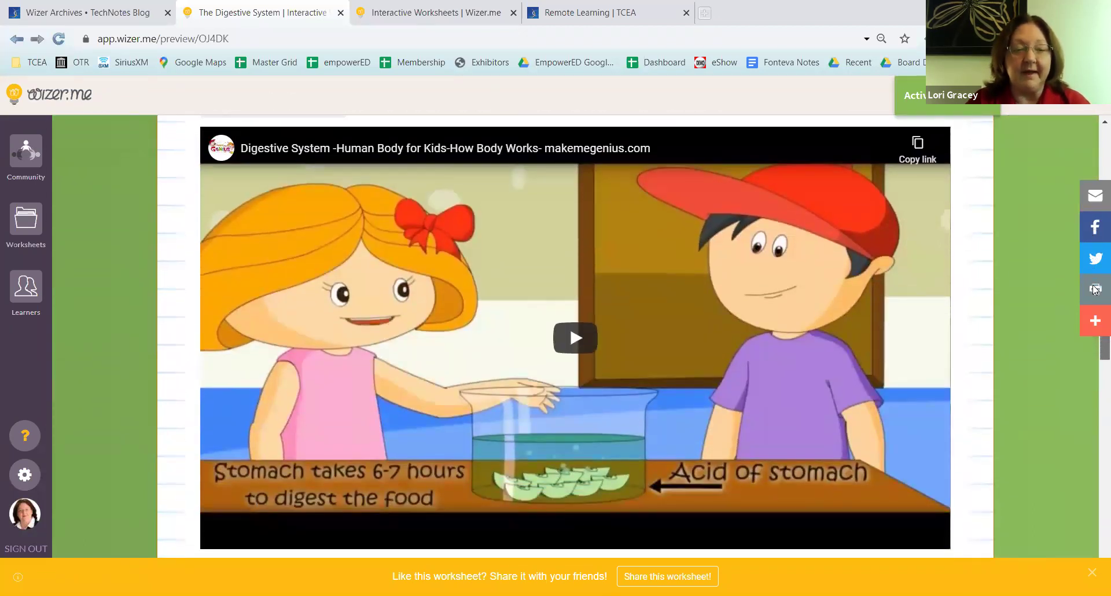
{"action": "scroll", "coordinate": [1096, 289], "scroll_direction": "down", "scroll_amount": 5}
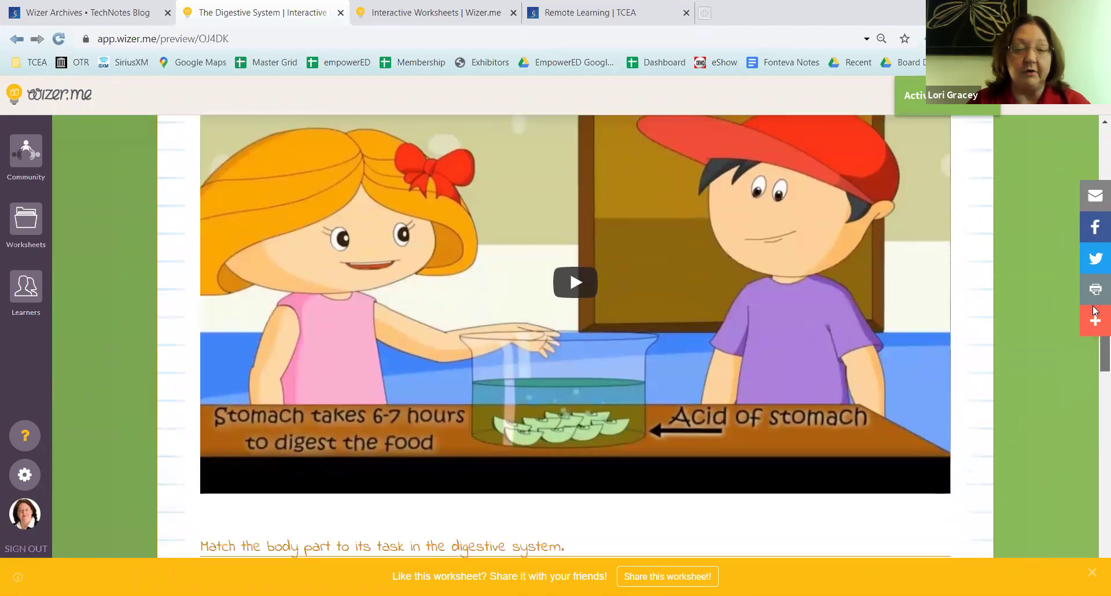
{"action": "scroll", "coordinate": [1096, 359], "scroll_direction": "down", "scroll_amount": 1}
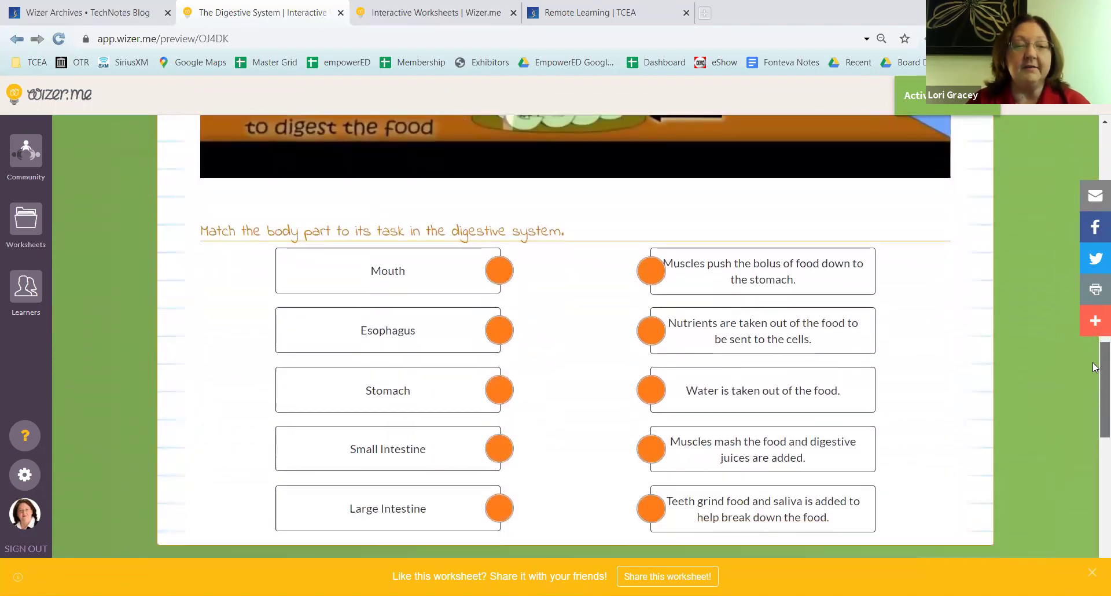
{"action": "scroll", "coordinate": [1095, 368], "scroll_direction": "down", "scroll_amount": 1}
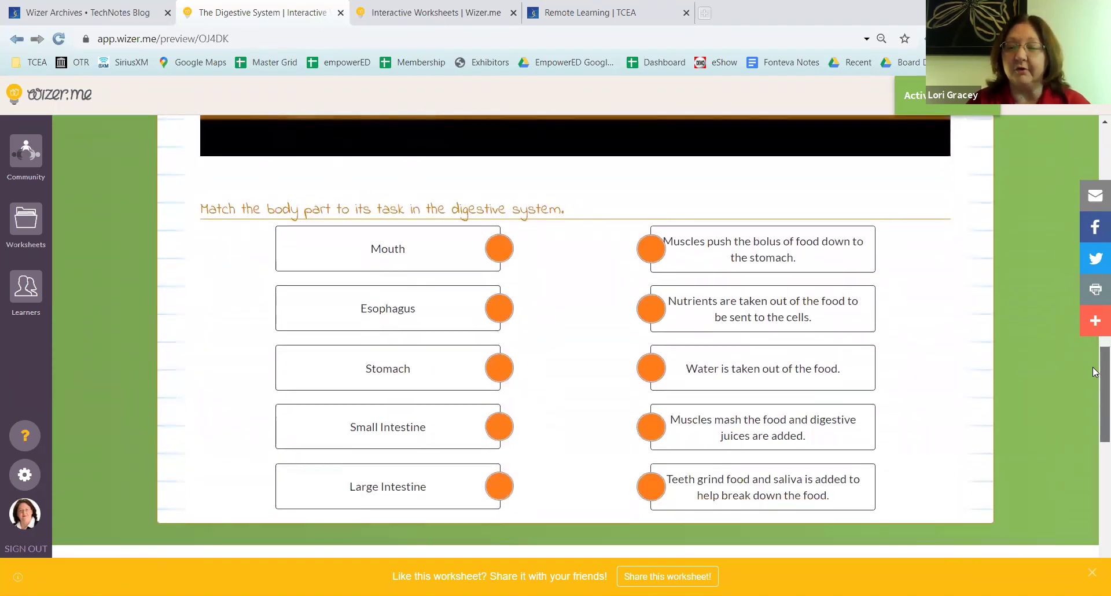
{"action": "left_click_drag", "start_coordinate": [1095, 372], "coordinate": [1096, 134]}
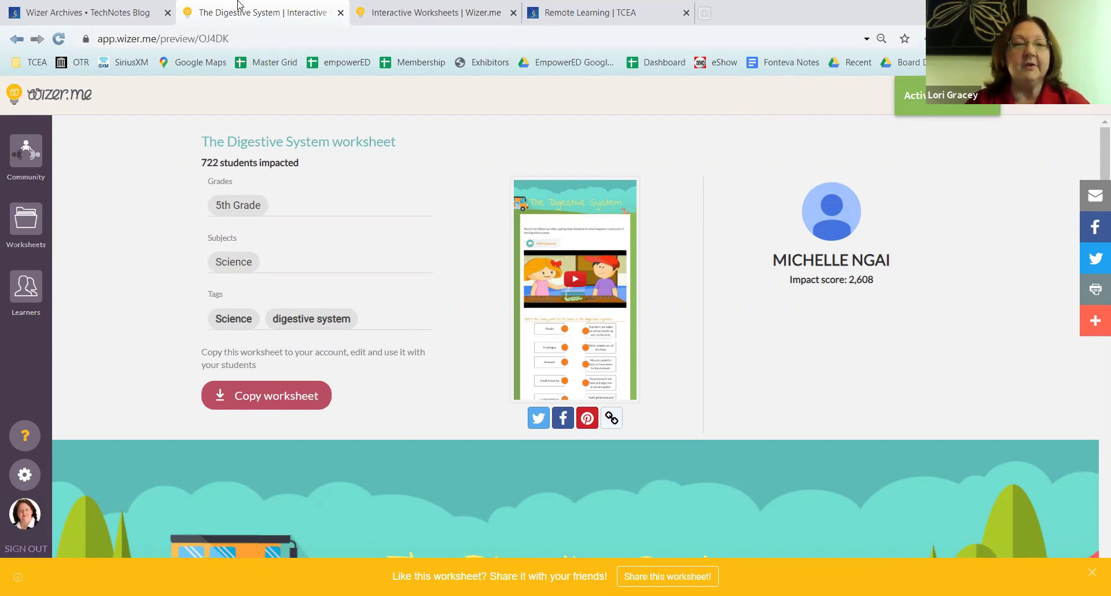
Open Main Idea and Supporting Details from My Worksheets in the editor.
{"action": "left_click", "coordinate": [405, 12]}
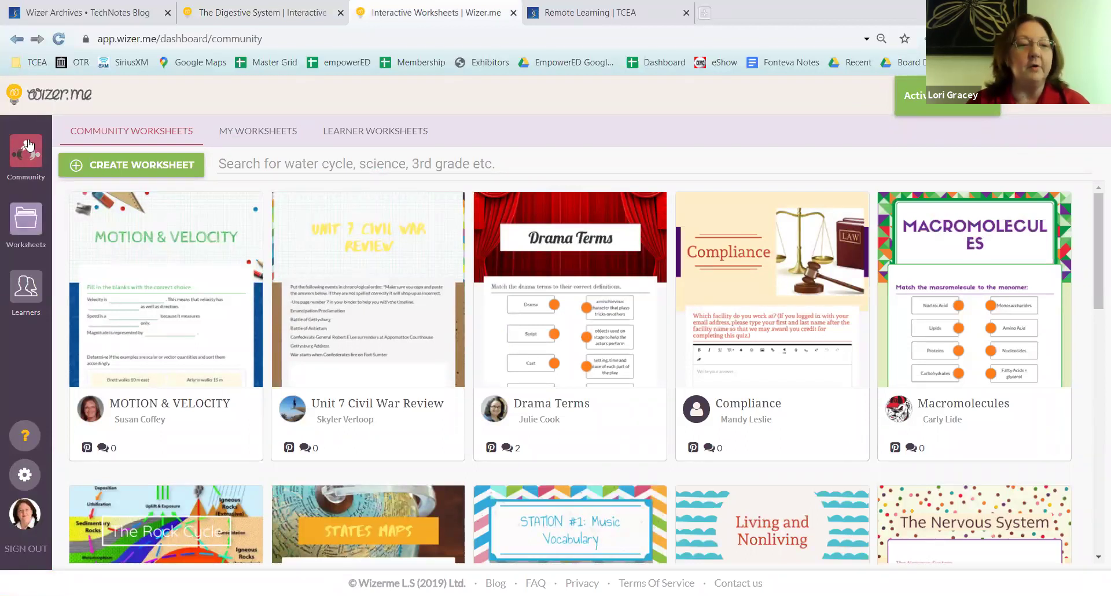
{"action": "left_click", "coordinate": [23, 230]}
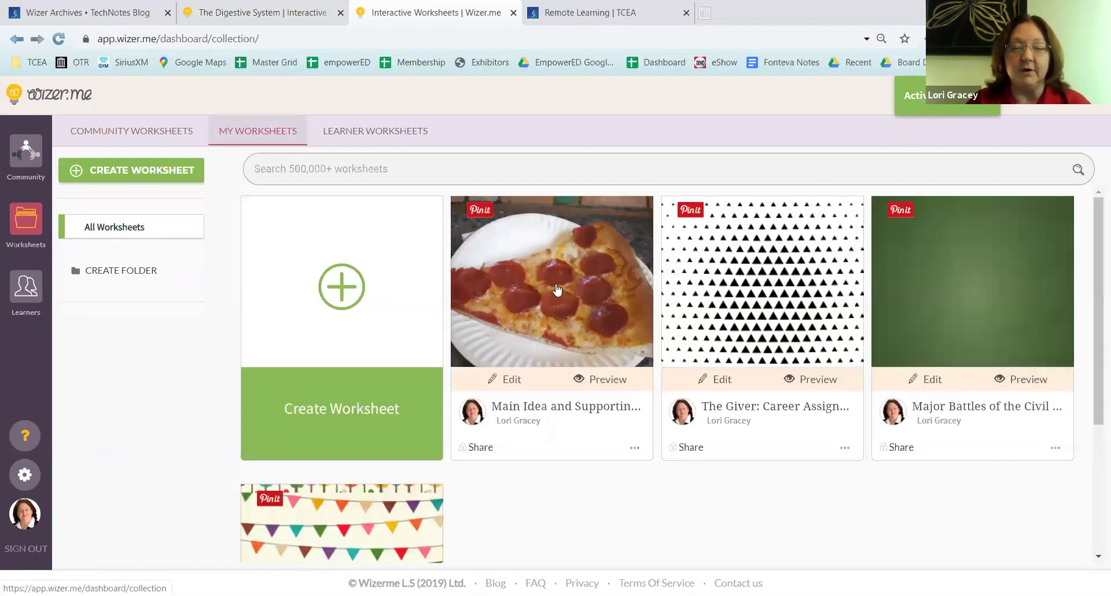
{"action": "left_click", "coordinate": [557, 289]}
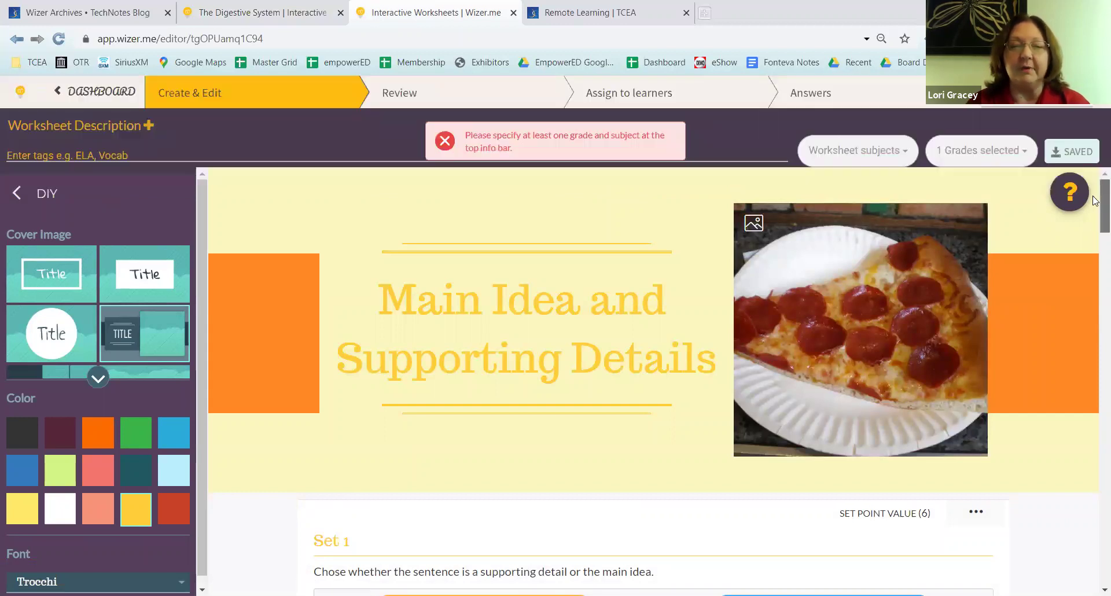
{"action": "scroll", "coordinate": [1095, 203], "scroll_direction": "down", "scroll_amount": 2}
{"action": "scroll", "coordinate": [1095, 203], "scroll_direction": "up", "scroll_amount": 2}
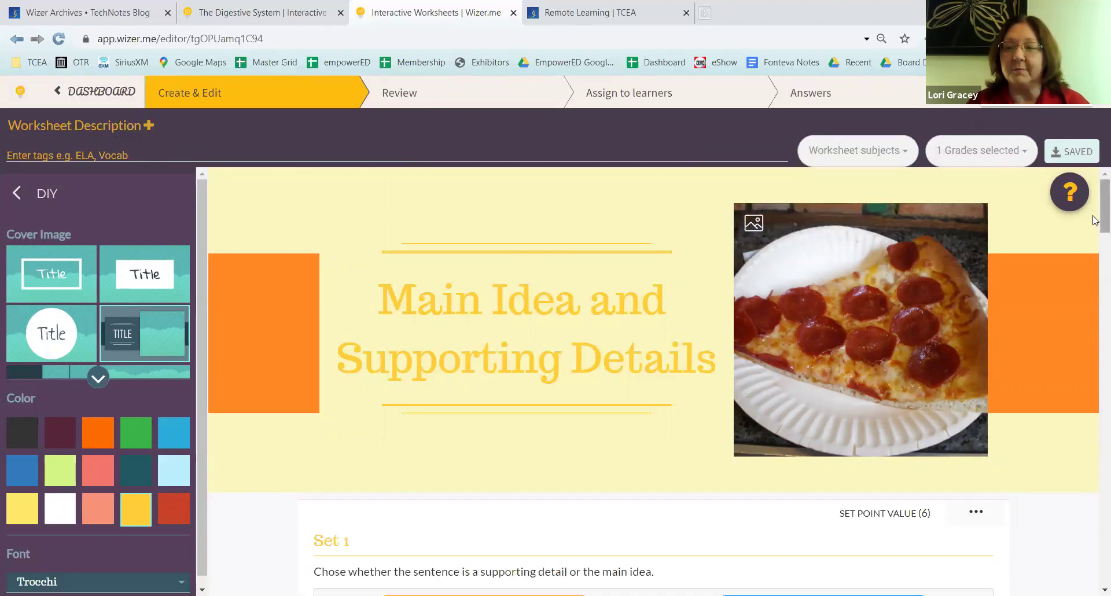
{"action": "scroll", "coordinate": [1094, 236], "scroll_direction": "down", "scroll_amount": 3}
{"action": "scroll", "coordinate": [1094, 236], "scroll_direction": "down", "scroll_amount": 4}
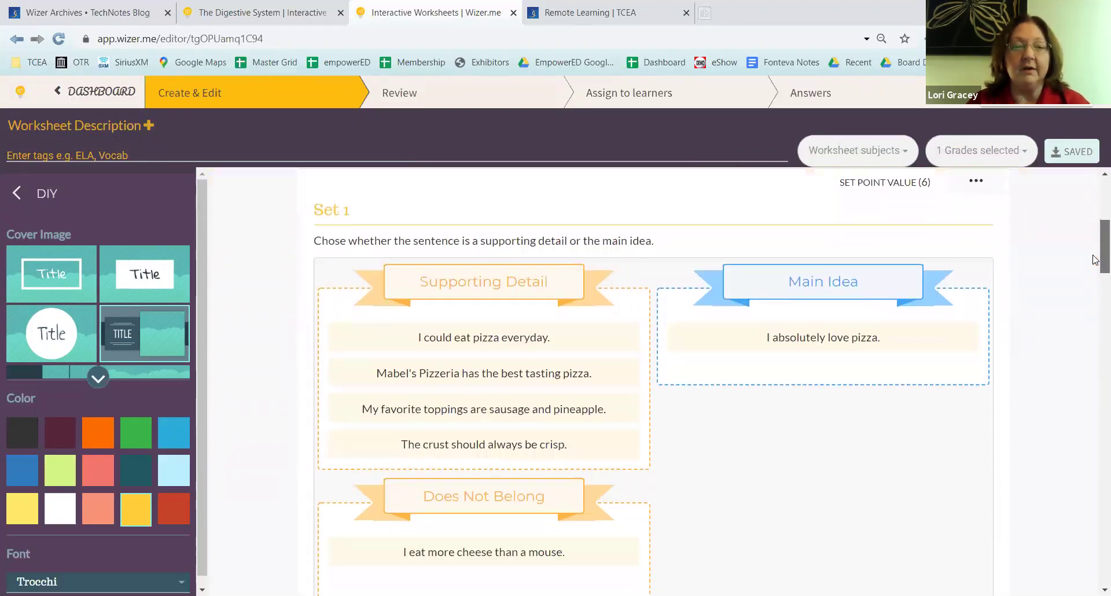
{"action": "scroll", "coordinate": [1095, 260], "scroll_direction": "down", "scroll_amount": 2}
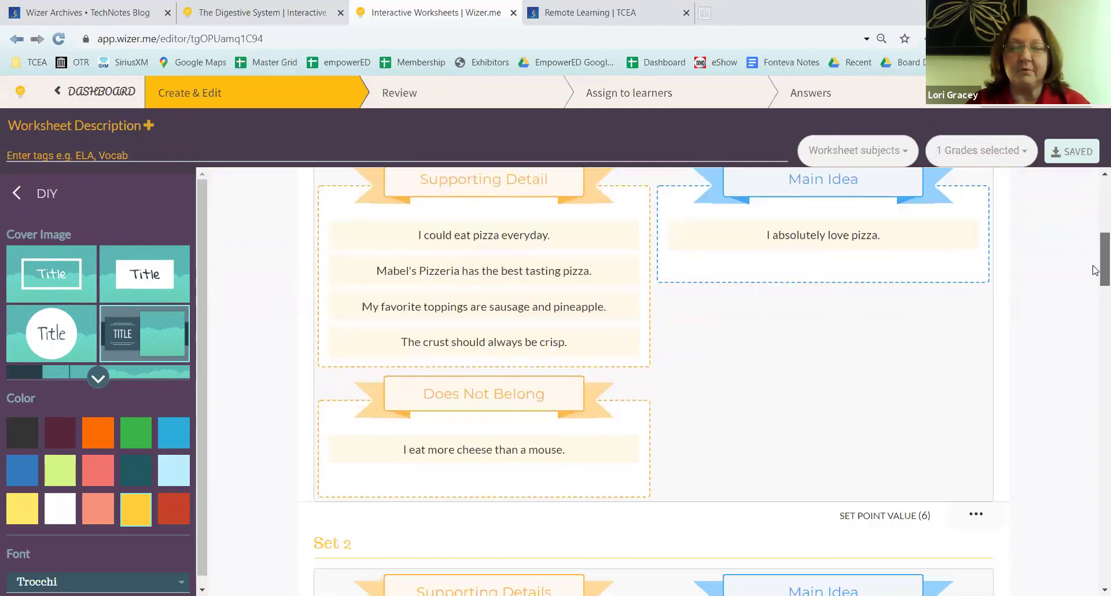
{"action": "scroll", "coordinate": [1095, 260], "scroll_direction": "up", "scroll_amount": 2}
{"action": "left_click_drag", "start_coordinate": [1095, 258], "coordinate": [1095, 363]}
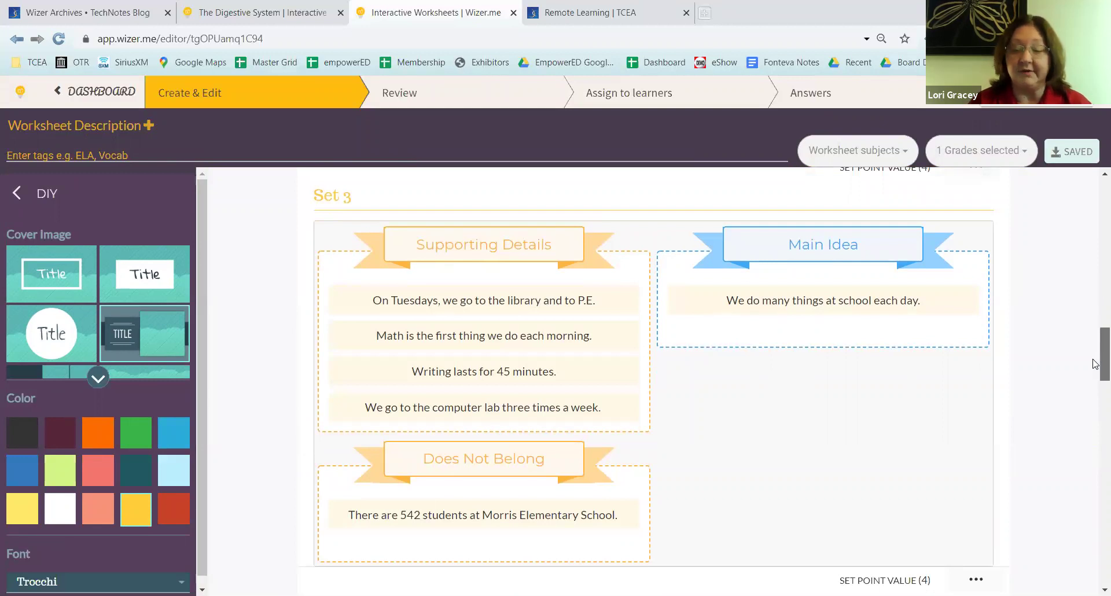
{"action": "left_click_drag", "start_coordinate": [1095, 364], "coordinate": [1096, 568]}
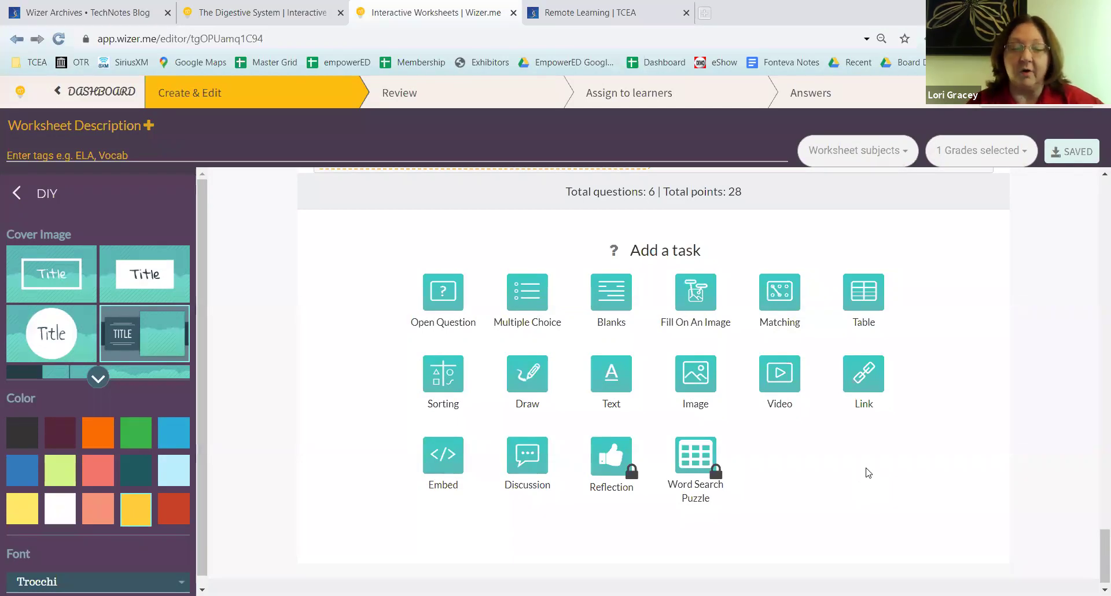
{"action": "scroll", "coordinate": [859, 451], "scroll_direction": "up", "scroll_amount": 5}
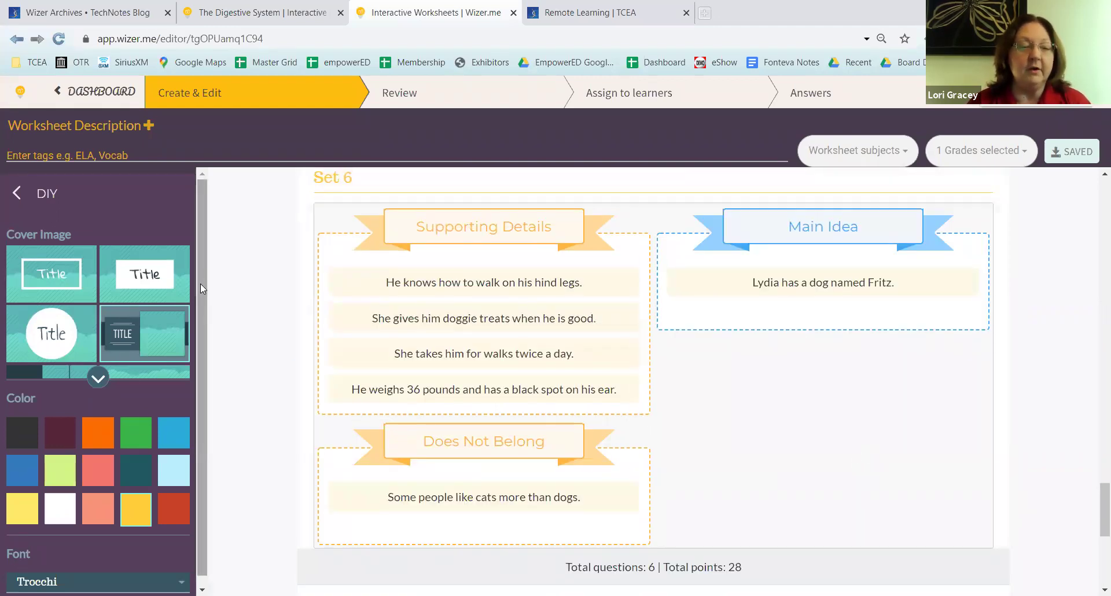
{"action": "scroll", "coordinate": [200, 283], "scroll_direction": "down", "scroll_amount": 1}
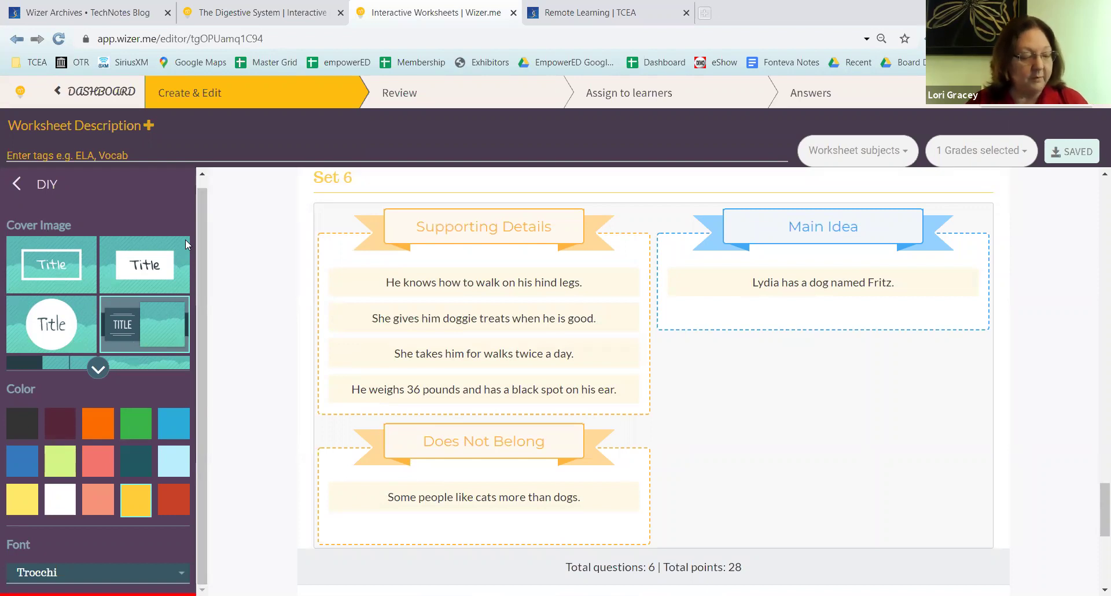
Open Major Battles of the Civil War, scroll its questions down to Add a task, then return.
{"action": "left_click", "coordinate": [15, 39]}
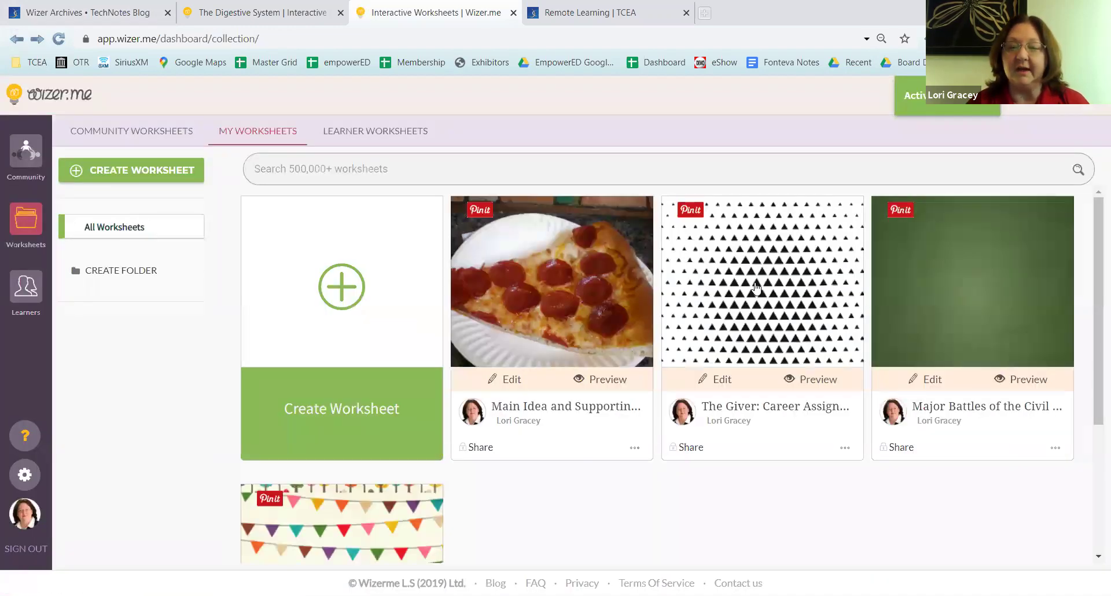
{"action": "left_click", "coordinate": [947, 287]}
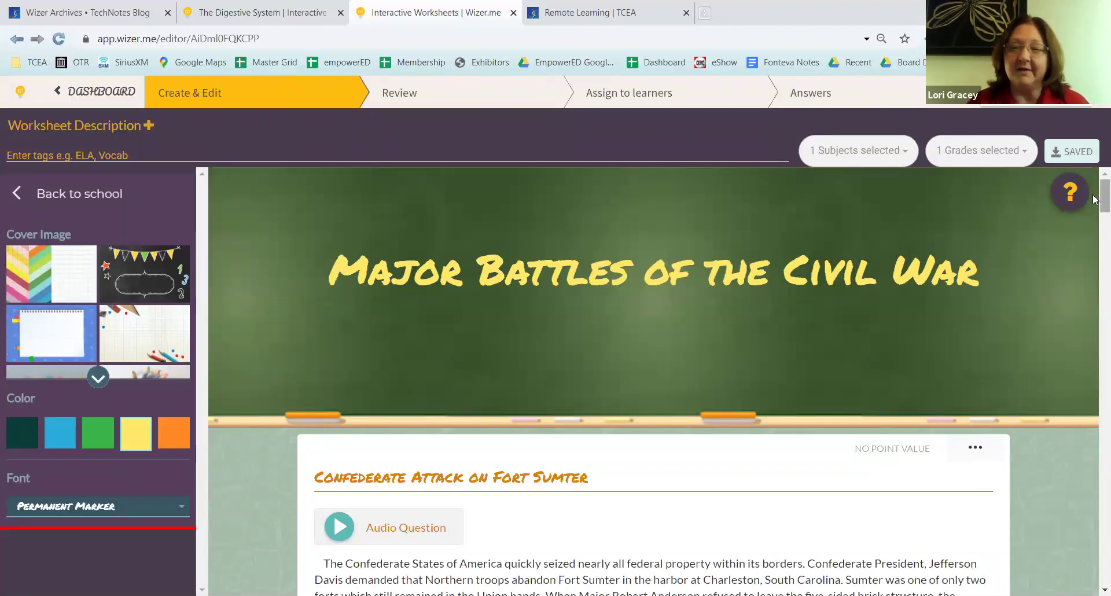
{"action": "scroll", "coordinate": [1094, 196], "scroll_direction": "down", "scroll_amount": 4}
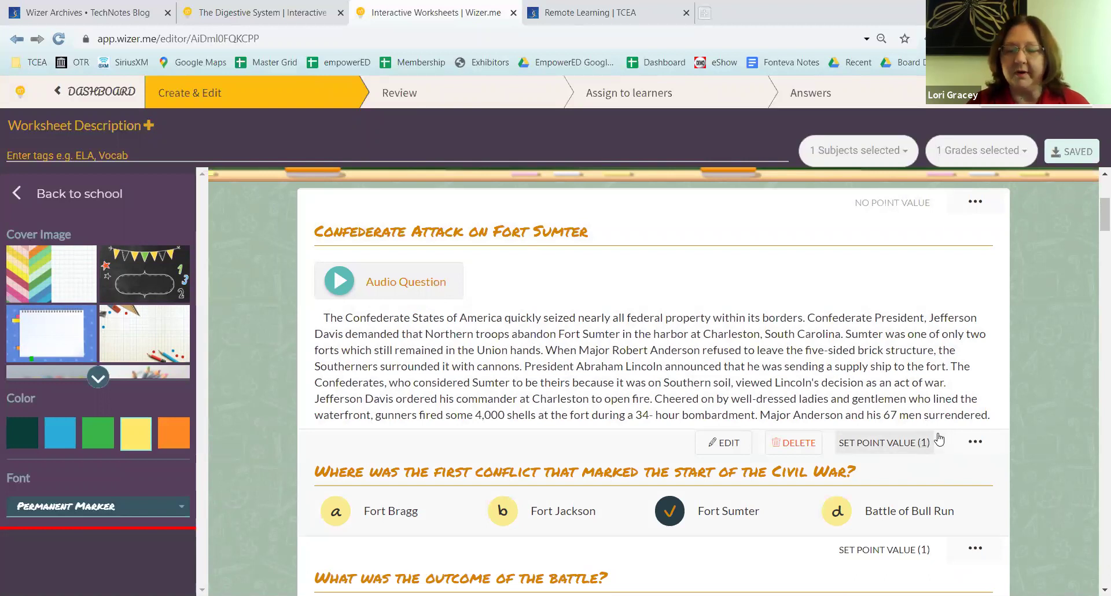
{"action": "scroll", "coordinate": [1095, 215], "scroll_direction": "down", "scroll_amount": 3}
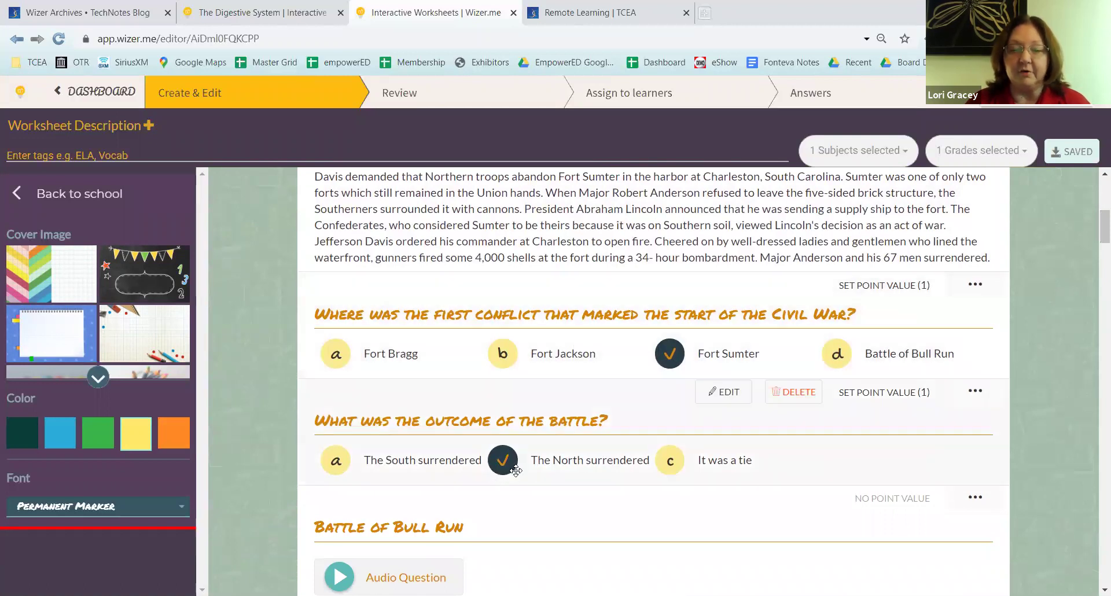
{"action": "left_click_drag", "start_coordinate": [1096, 232], "coordinate": [1096, 485]}
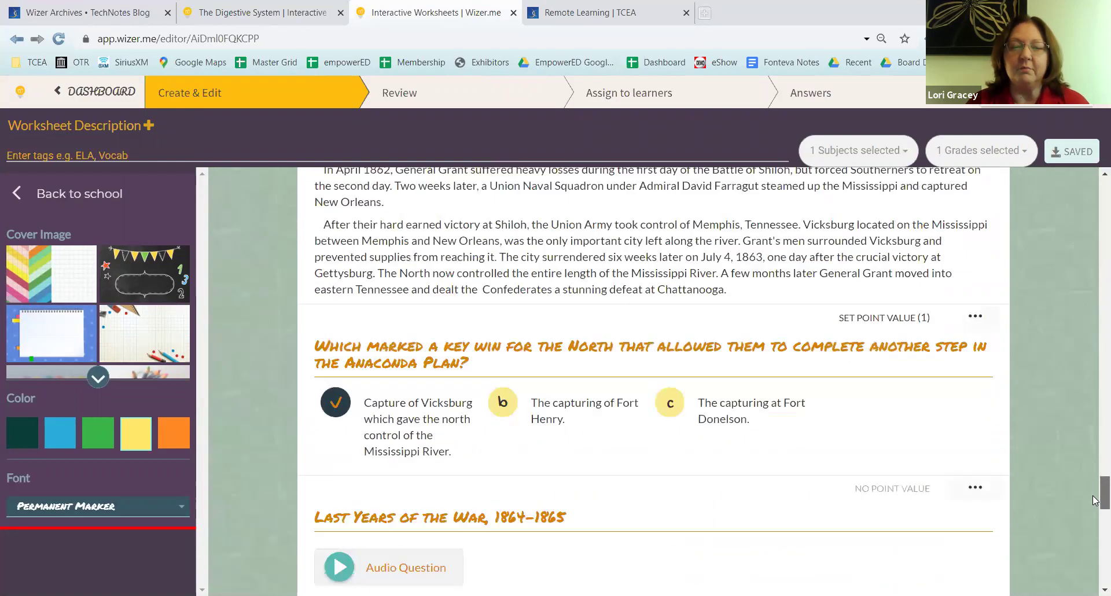
{"action": "left_click_drag", "start_coordinate": [1096, 501], "coordinate": [1095, 574]}
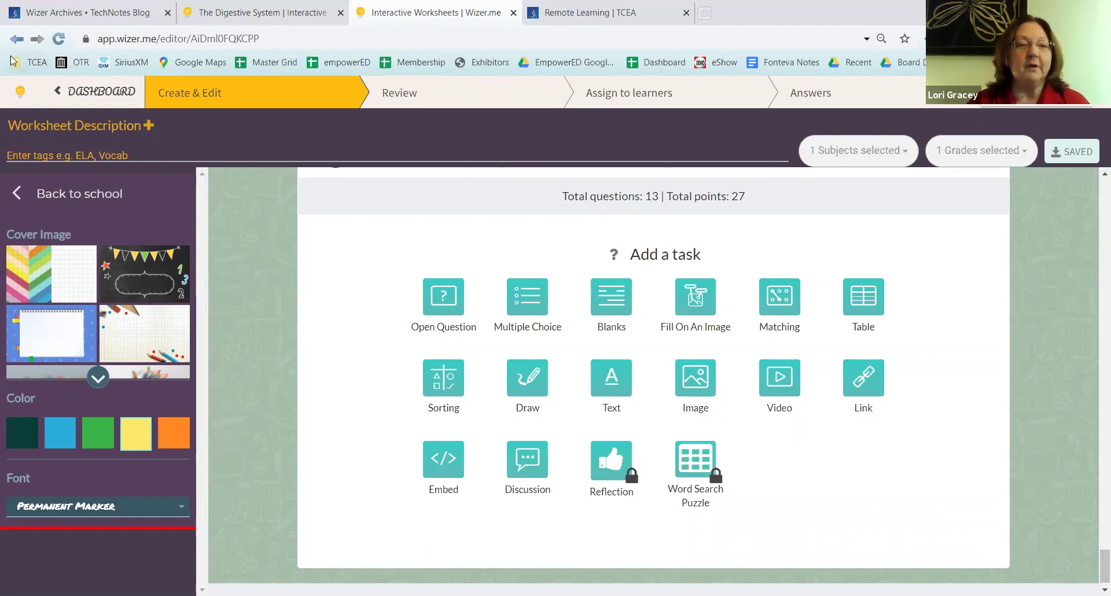
{"action": "left_click", "coordinate": [16, 38]}
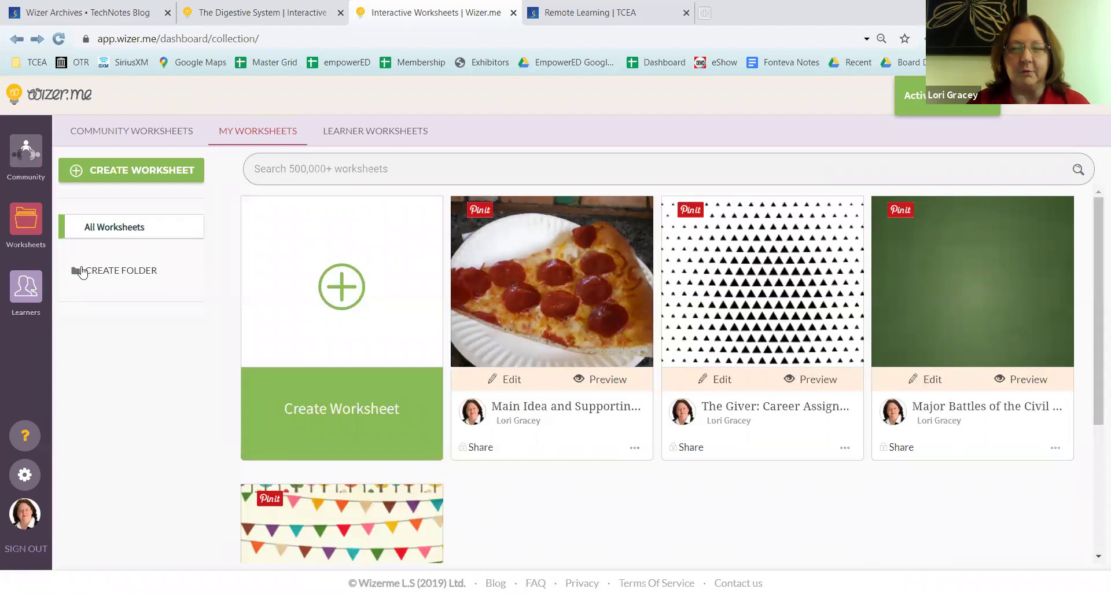
Create a new blank worksheet and browse the Select Design cover thumbnails.
{"action": "left_click", "coordinate": [146, 171]}
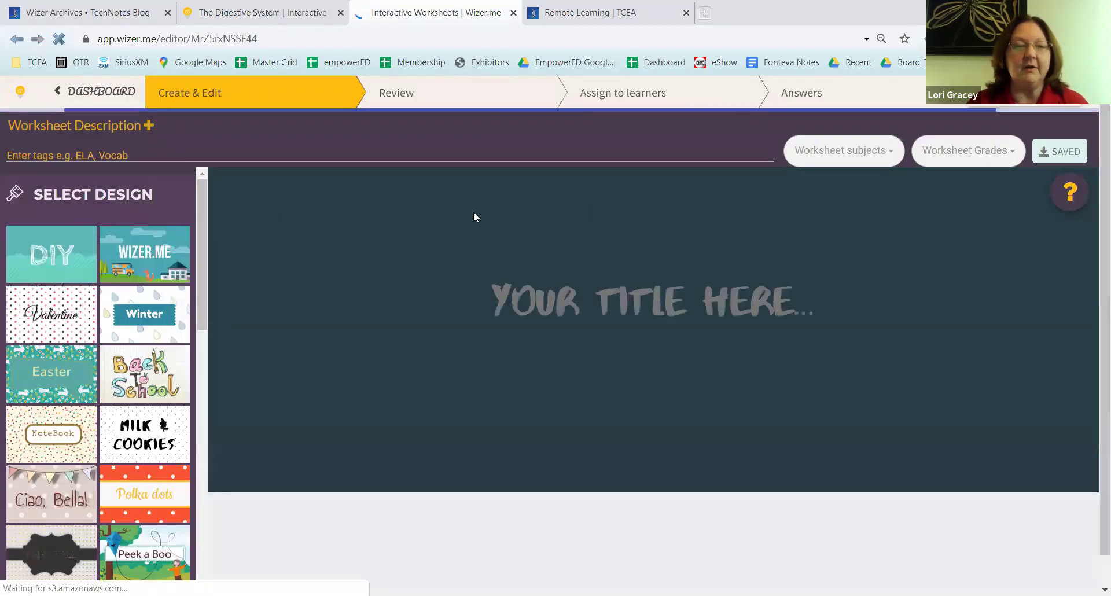
{"action": "scroll", "coordinate": [186, 289], "scroll_direction": "down", "scroll_amount": 5}
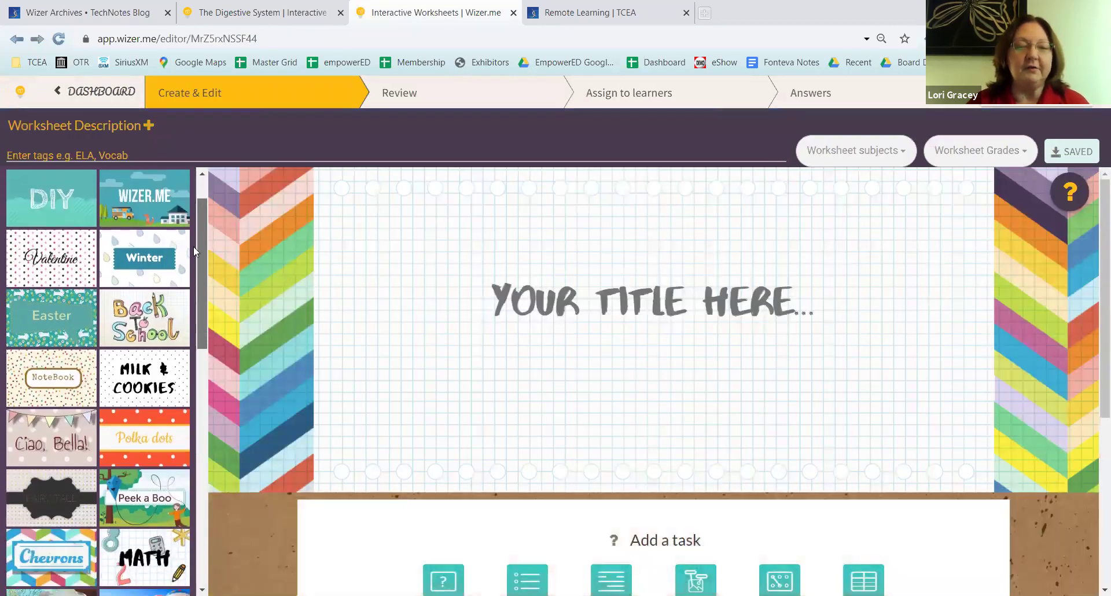
{"action": "scroll", "coordinate": [177, 359], "scroll_direction": "down", "scroll_amount": 5}
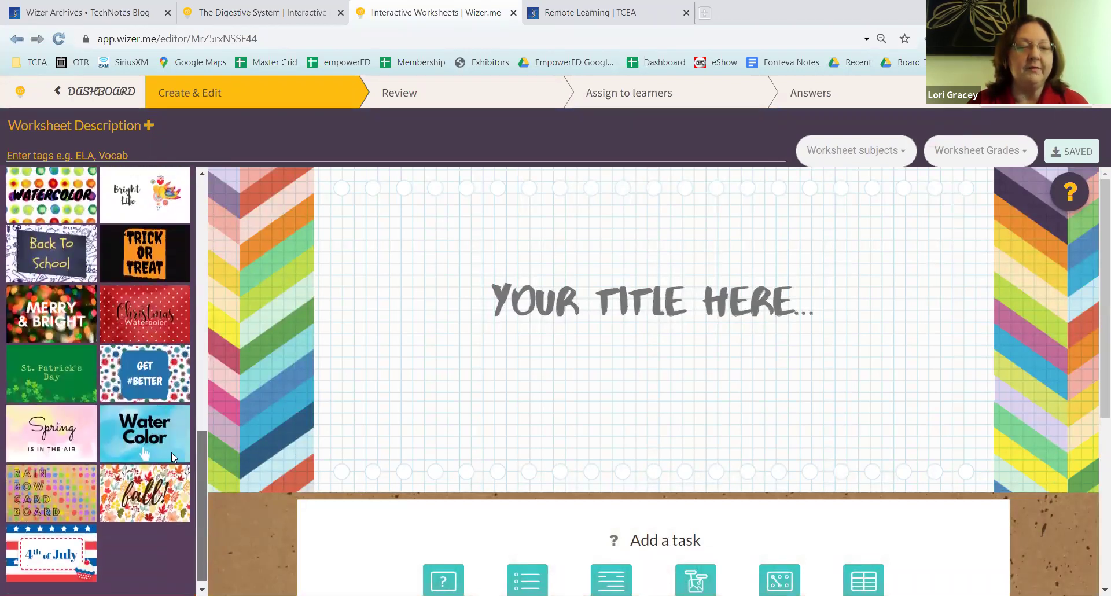
{"action": "scroll", "coordinate": [175, 421], "scroll_direction": "down", "scroll_amount": 3}
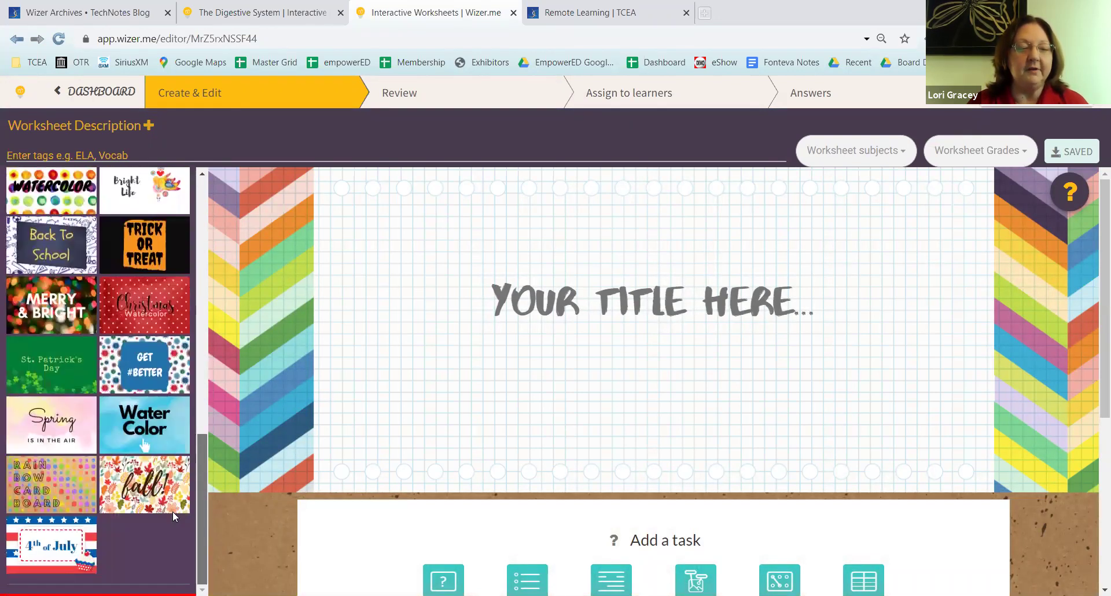
{"action": "scroll", "coordinate": [173, 431], "scroll_direction": "up", "scroll_amount": 7}
{"action": "scroll", "coordinate": [175, 348], "scroll_direction": "down", "scroll_amount": 1}
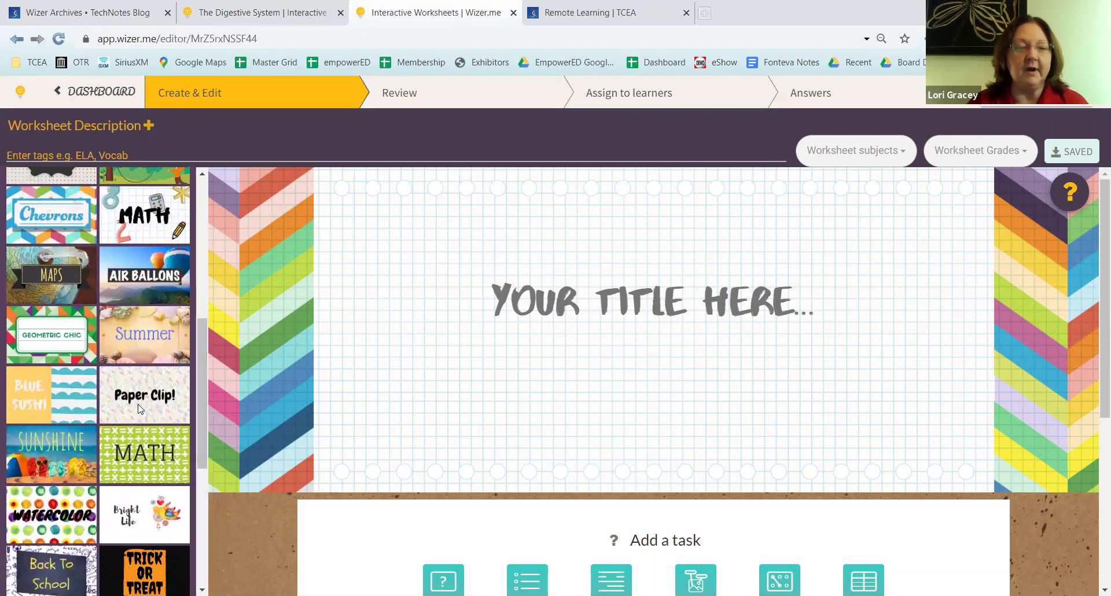
Apply the Paper Clip cover design and scroll down to the Add a task tiles.
{"action": "left_click", "coordinate": [148, 347]}
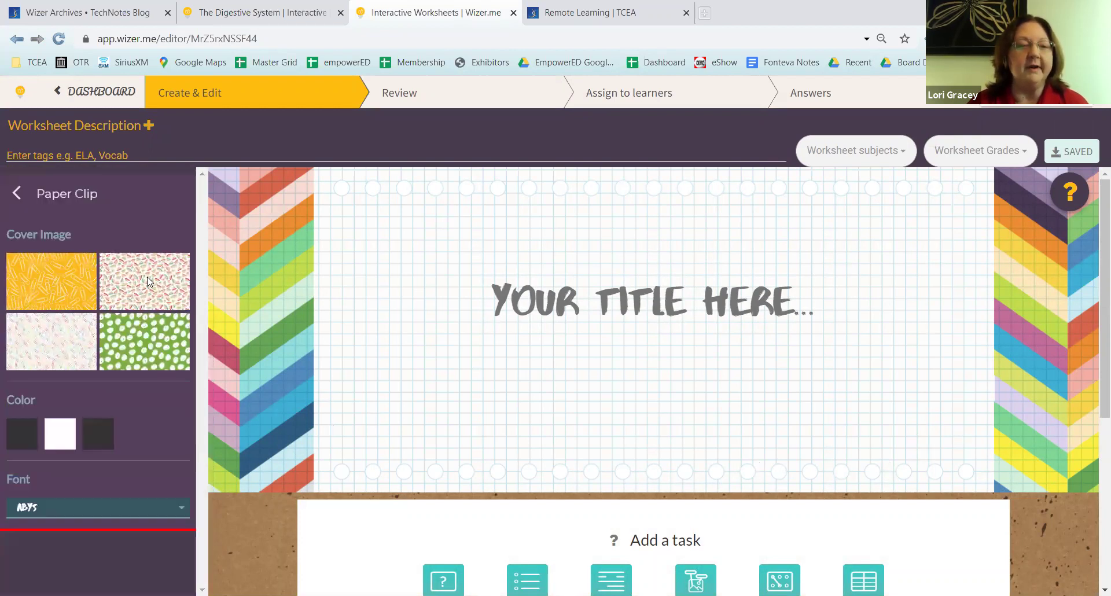
{"action": "left_click", "coordinate": [38, 345]}
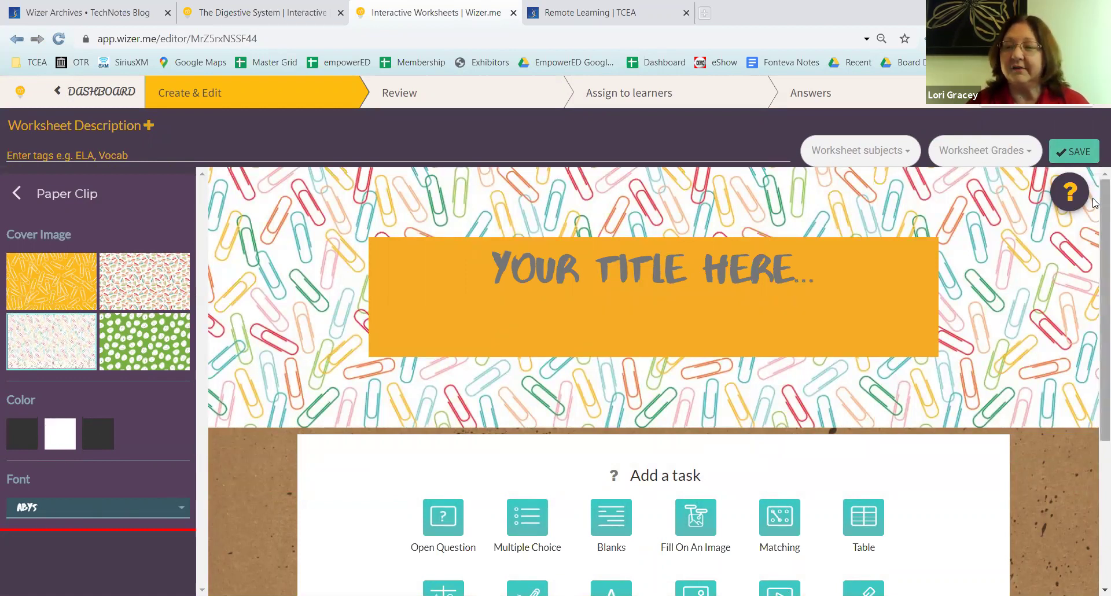
{"action": "scroll", "coordinate": [1095, 261], "scroll_direction": "down", "scroll_amount": 2}
{"action": "scroll", "coordinate": [1095, 261], "scroll_direction": "down", "scroll_amount": 3}
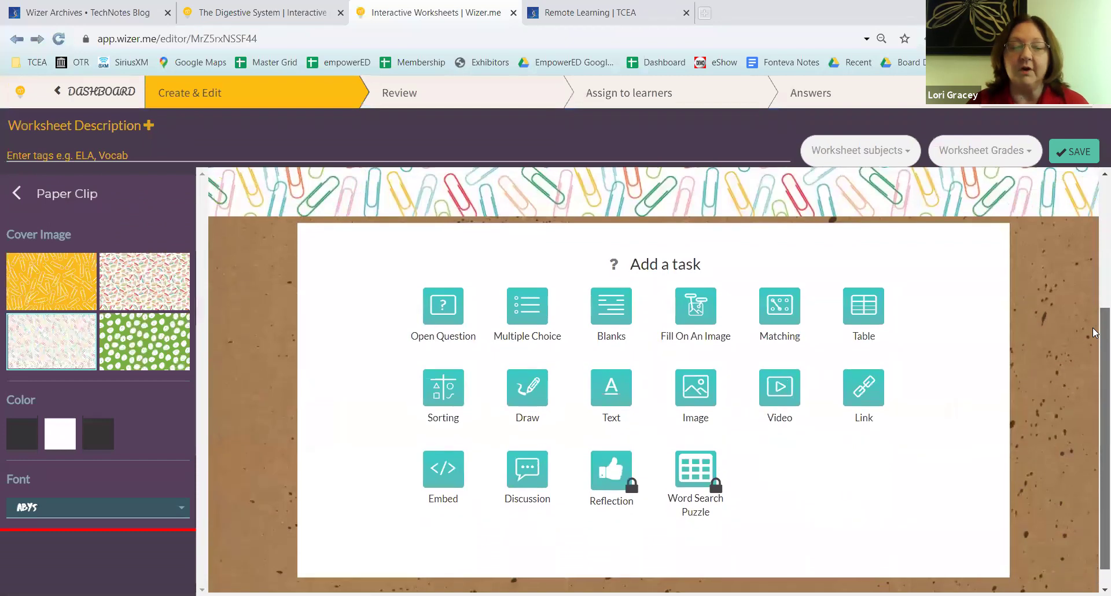
{"action": "scroll", "coordinate": [1095, 318], "scroll_direction": "up", "scroll_amount": 1}
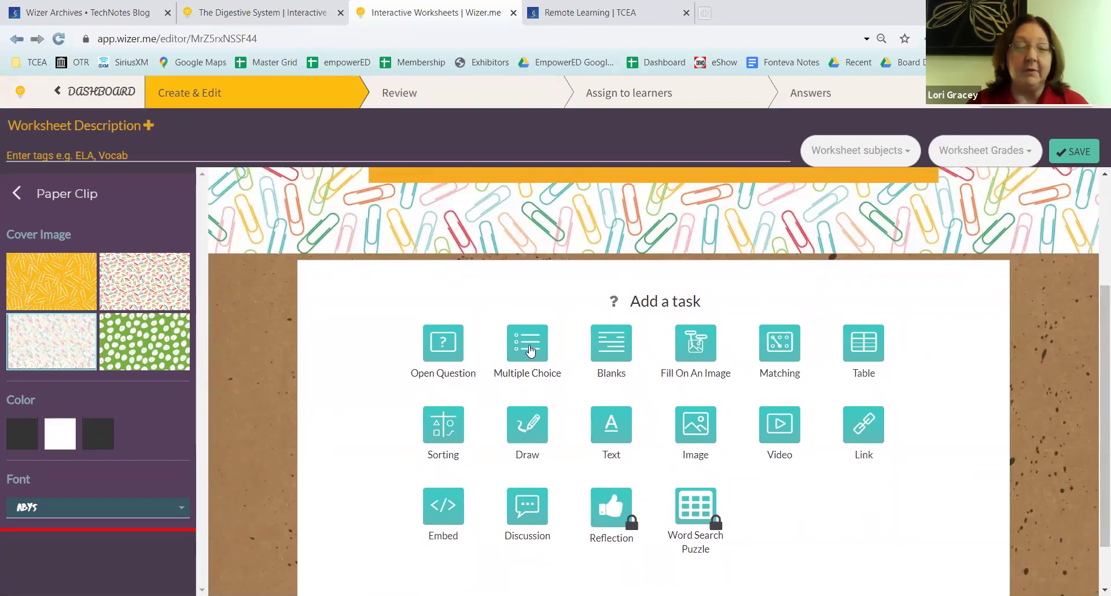
Add a Multiple Choice task, bringing the worksheet to 1 question worth 1 point.
{"action": "left_click", "coordinate": [529, 349]}
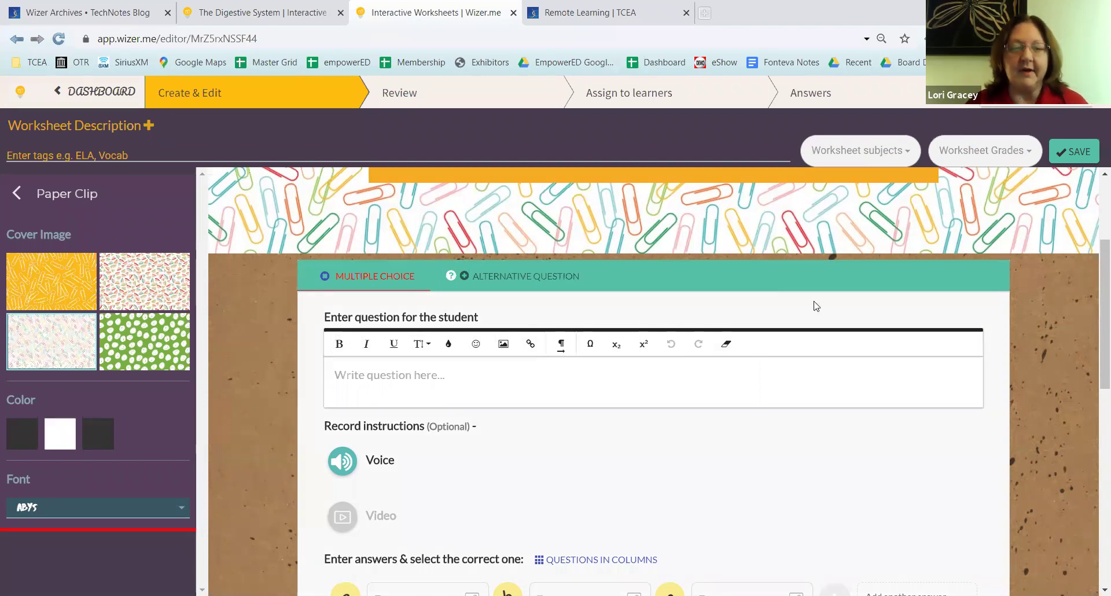
{"action": "scroll", "coordinate": [1095, 284], "scroll_direction": "down", "scroll_amount": 3}
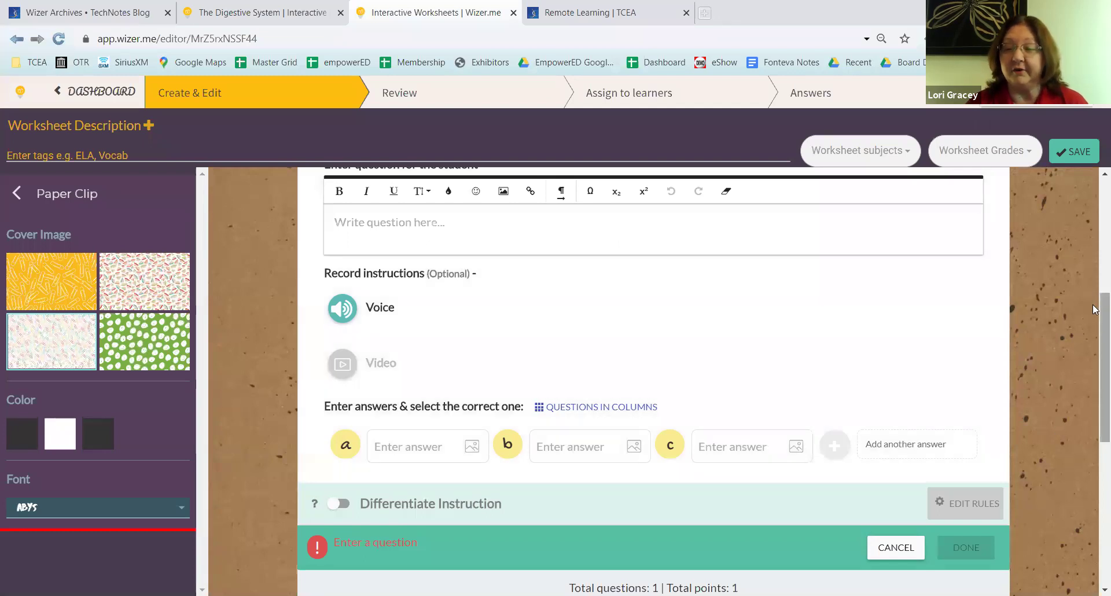
{"action": "left_click_drag", "start_coordinate": [1096, 310], "coordinate": [1096, 444]}
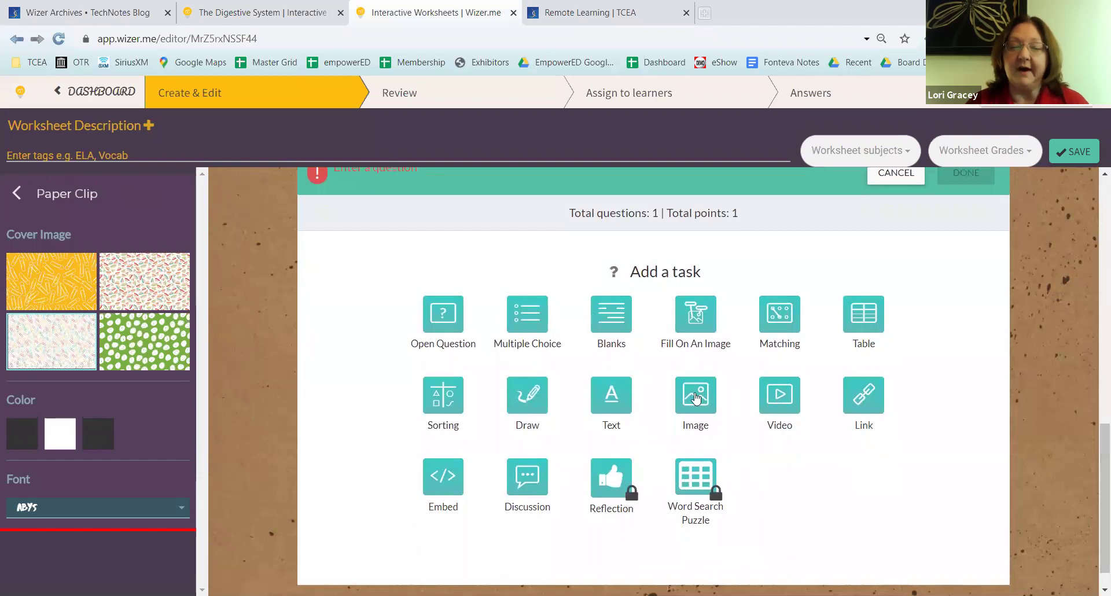
Add a Matching task pairing 'Santa Claus' with 'Delivers presents on Christmas Eve'.
{"action": "left_click", "coordinate": [696, 398]}
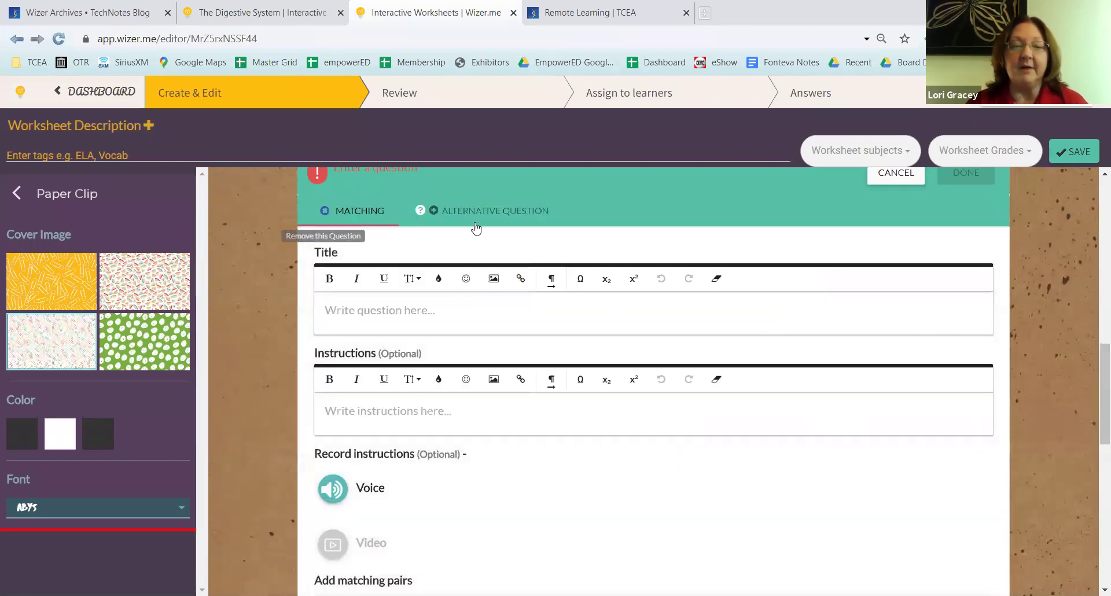
{"action": "left_click_drag", "start_coordinate": [1095, 356], "coordinate": [1090, 428]}
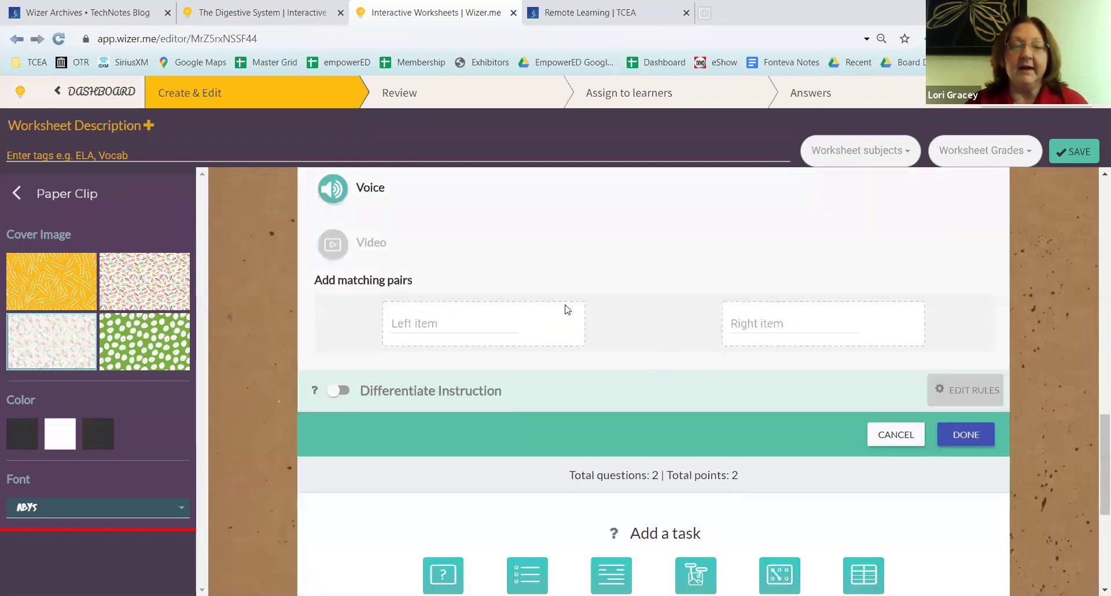
{"action": "left_click", "coordinate": [445, 321]}
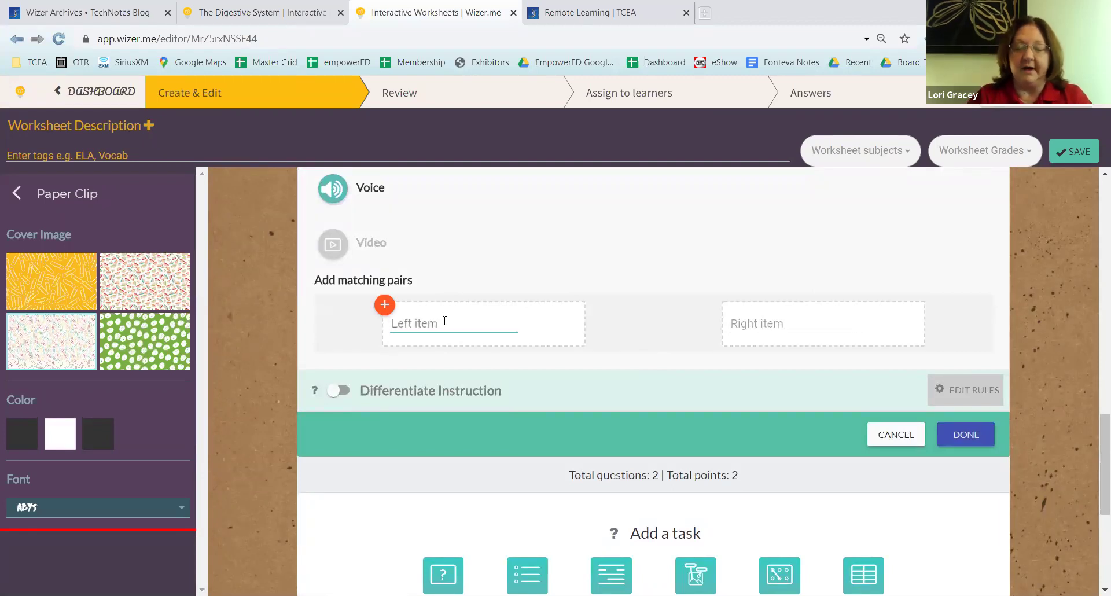
{"action": "type", "text": "Santa Claus"}
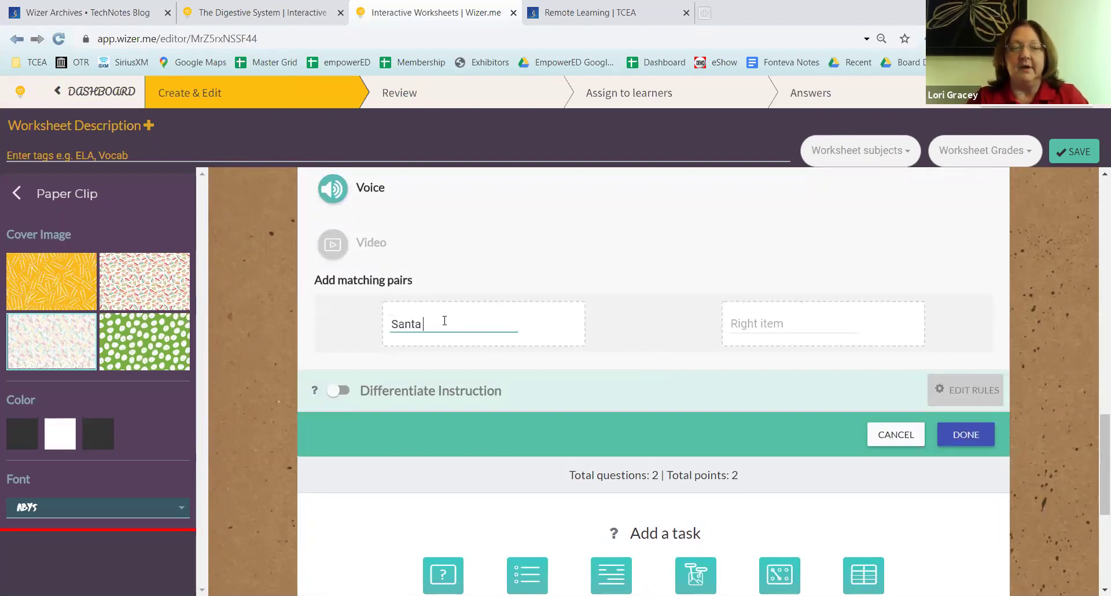
{"action": "left_click", "coordinate": [780, 323]}
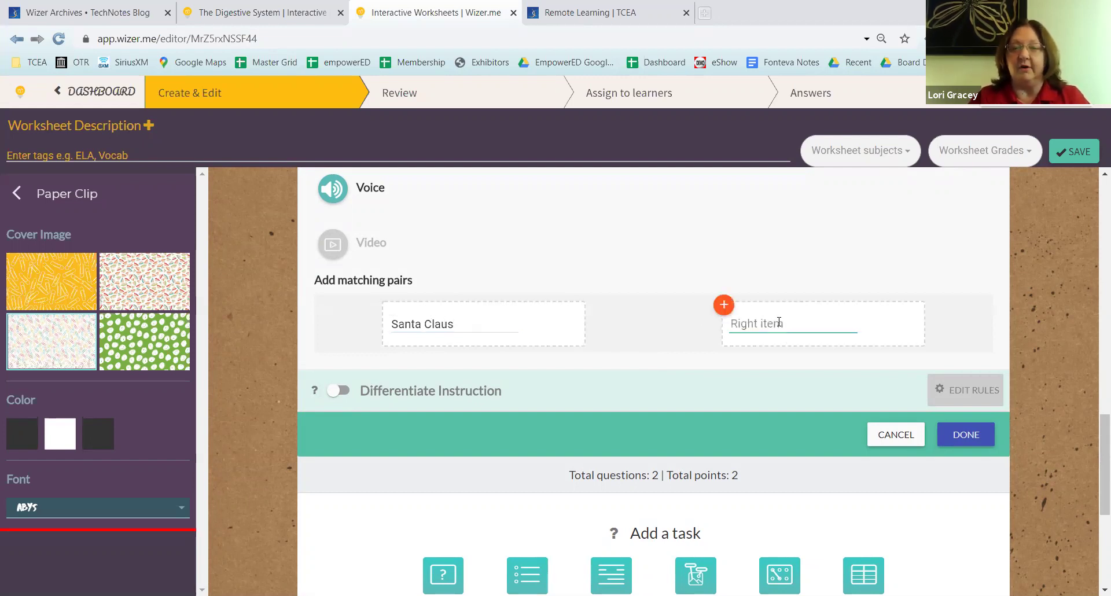
{"action": "type", "text": "Delivers present"}
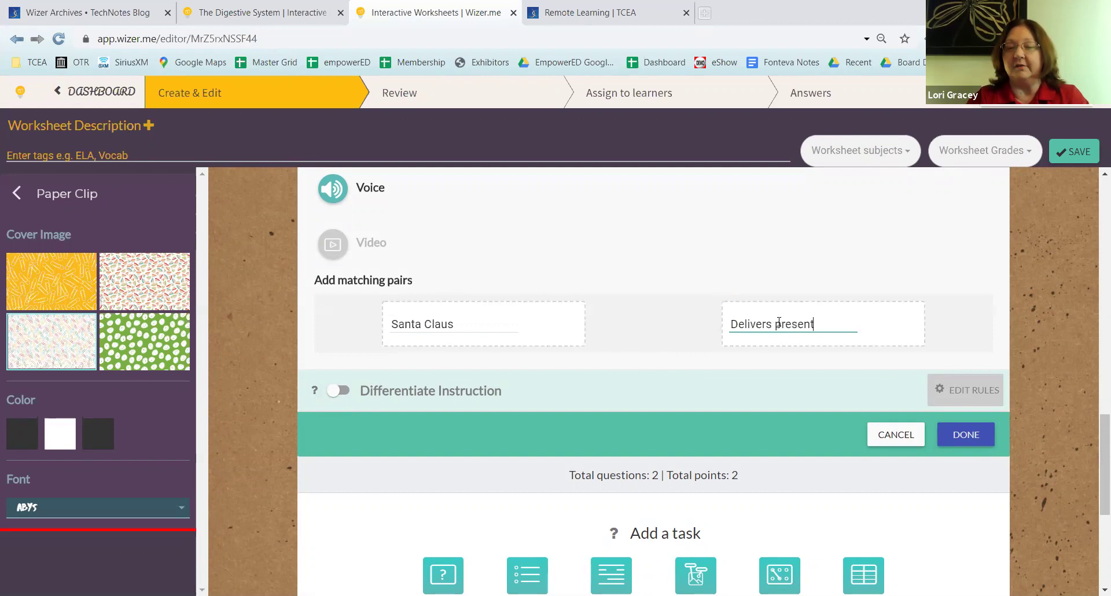
{"action": "type", "text": "s on Christ"}
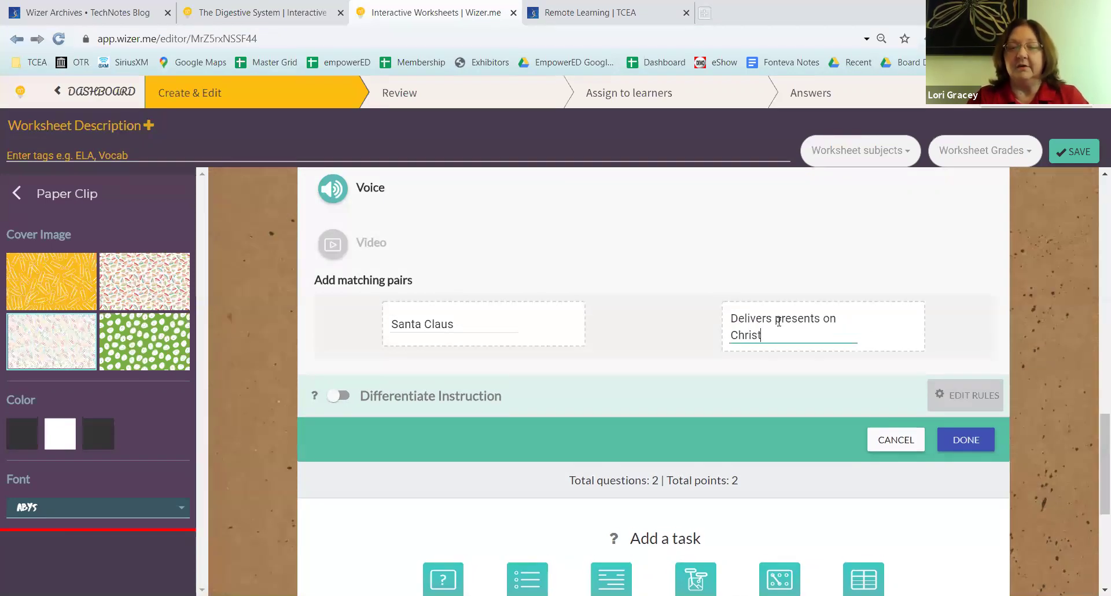
{"action": "type", "text": "mas Eve"}
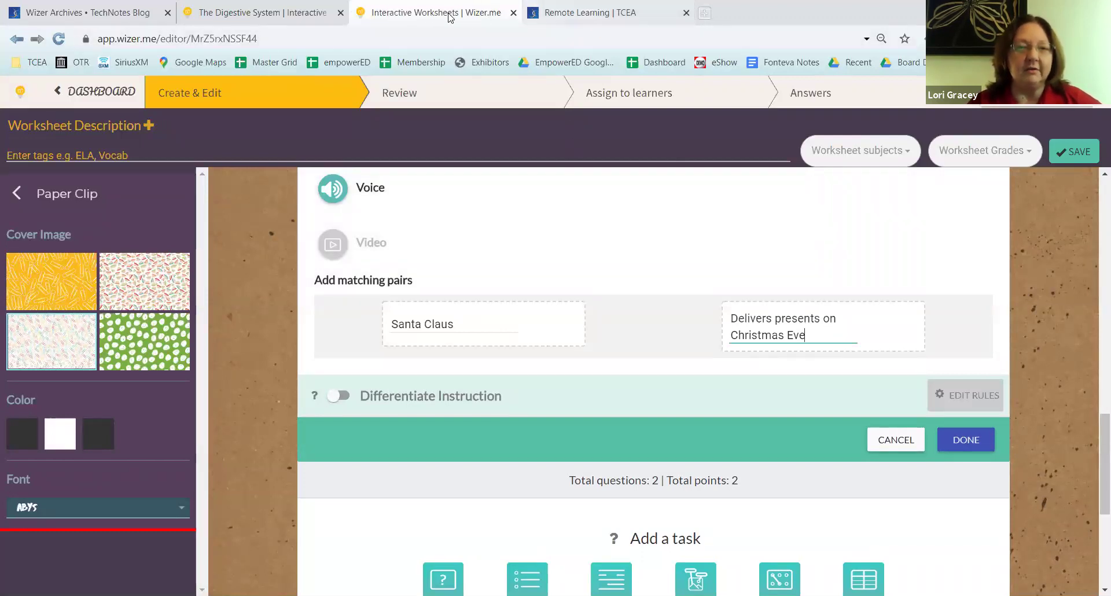
{"action": "scroll", "coordinate": [860, 219], "scroll_direction": "up", "scroll_amount": 5}
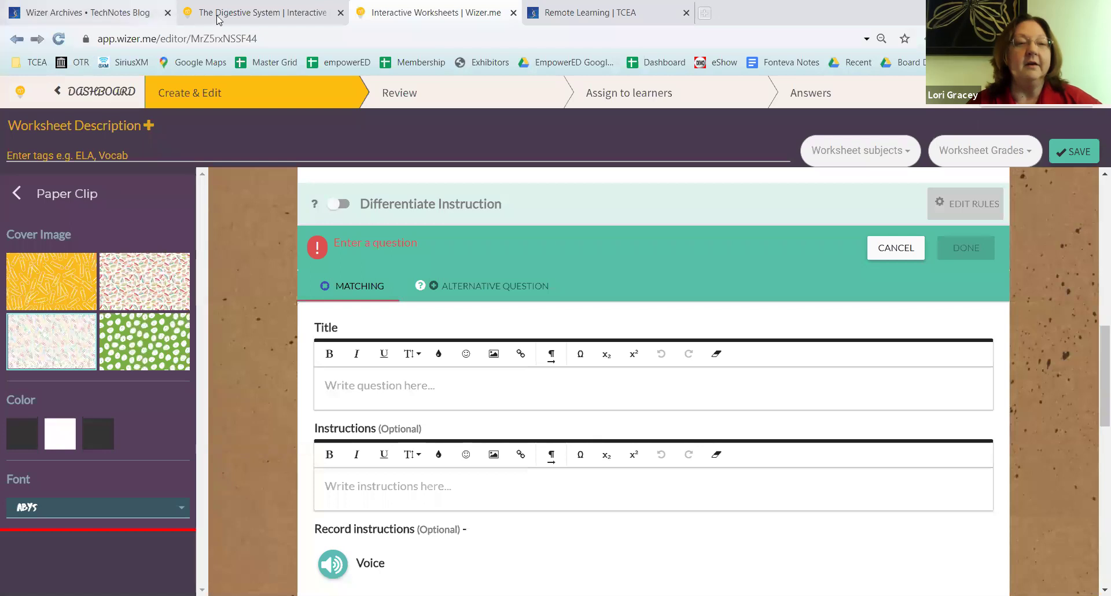
From The Digestive System tab, go to the dashboard and open the Premium pricing page.
{"action": "left_click", "coordinate": [238, 13]}
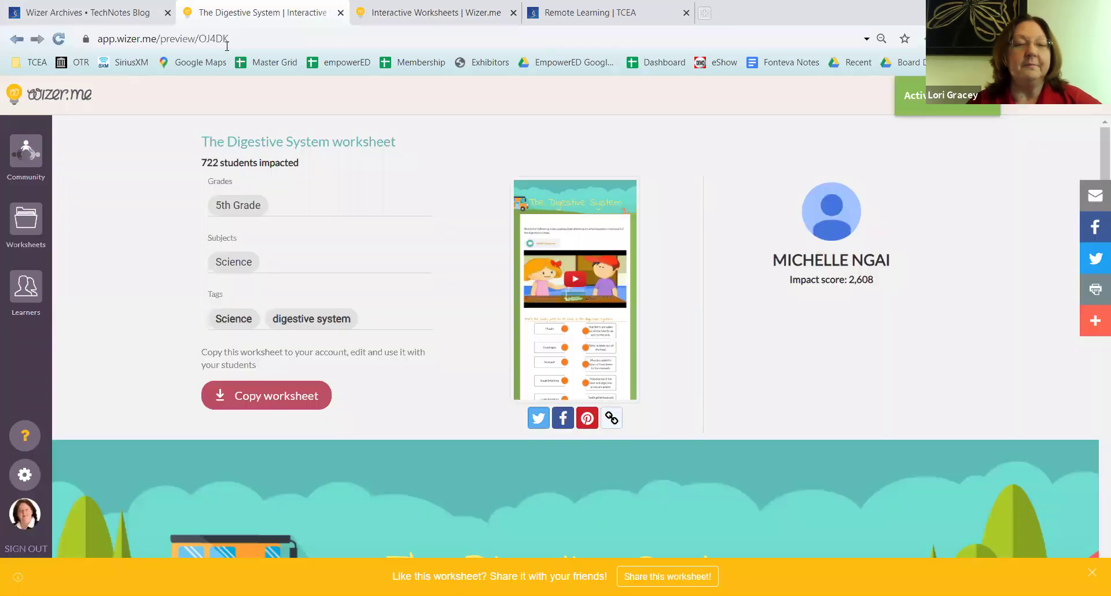
{"action": "left_click", "coordinate": [41, 93]}
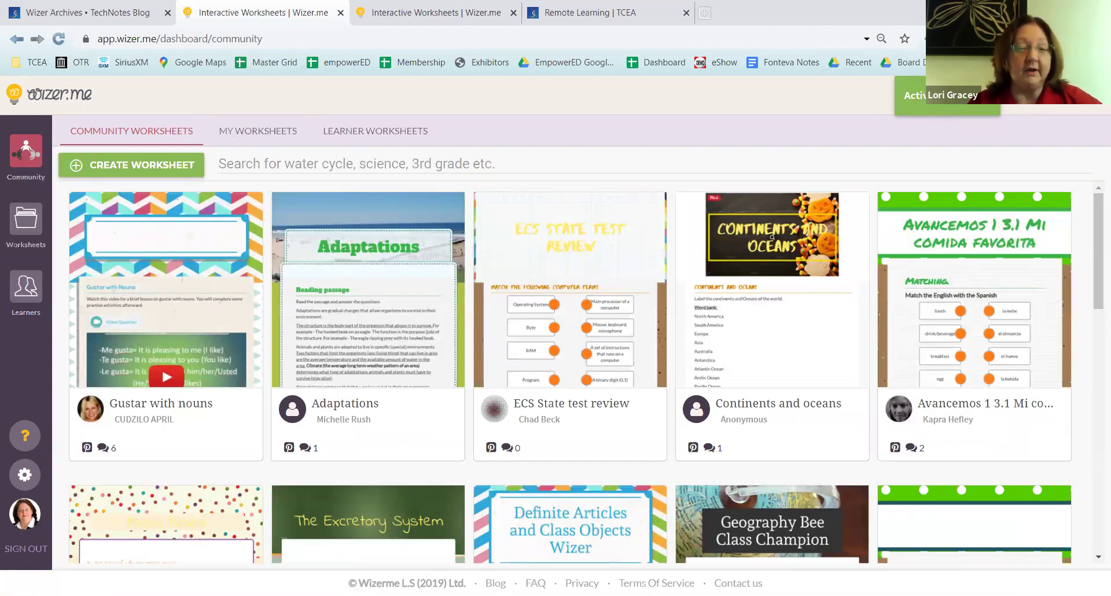
{"action": "left_click", "coordinate": [949, 99]}
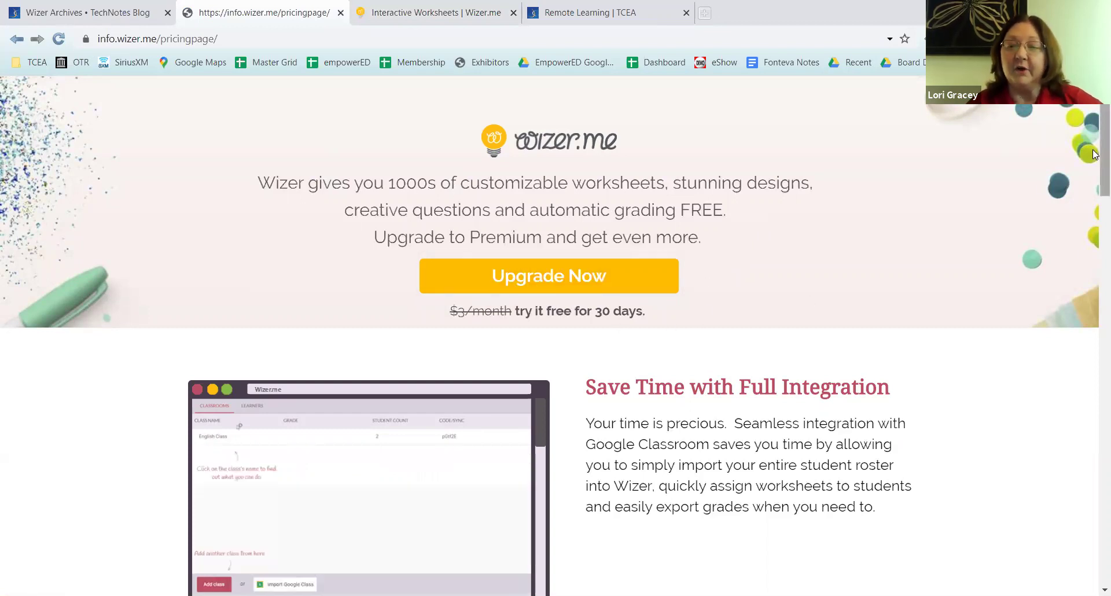
{"action": "scroll", "coordinate": [1094, 149], "scroll_direction": "down", "scroll_amount": 2}
{"action": "scroll", "coordinate": [441, 223], "scroll_direction": "up", "scroll_amount": 2}
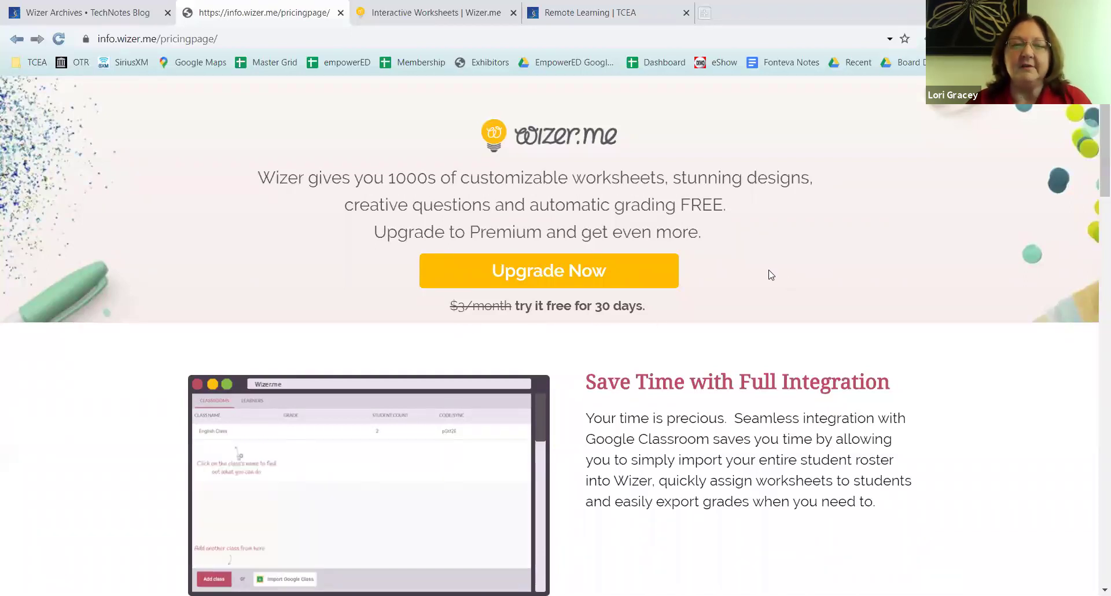
{"action": "scroll", "coordinate": [1094, 161], "scroll_direction": "down", "scroll_amount": 3}
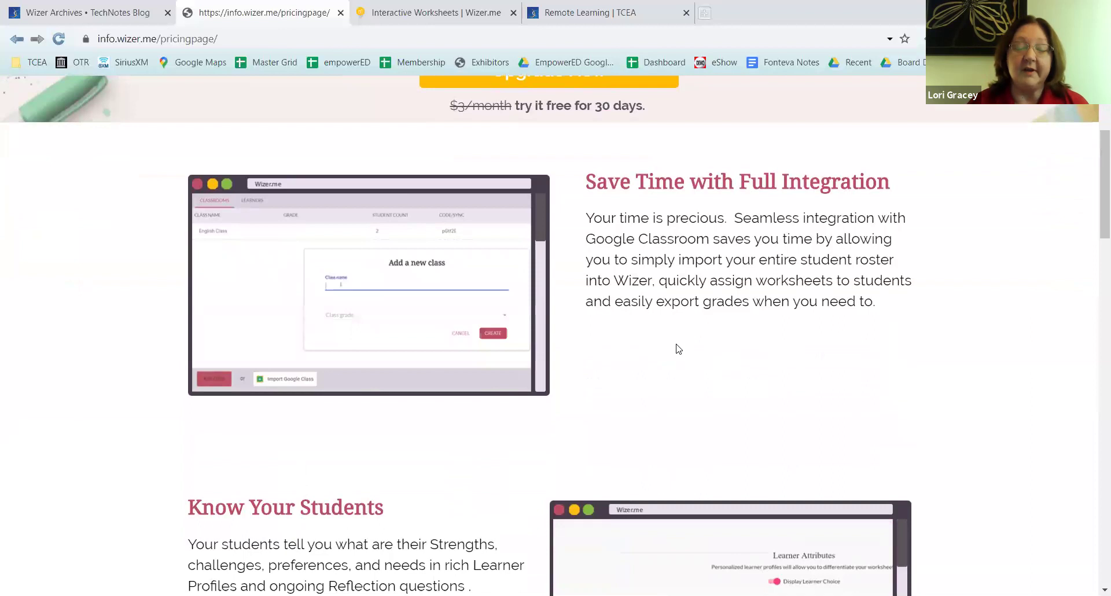
{"action": "left_click_drag", "start_coordinate": [1096, 188], "coordinate": [1096, 261]}
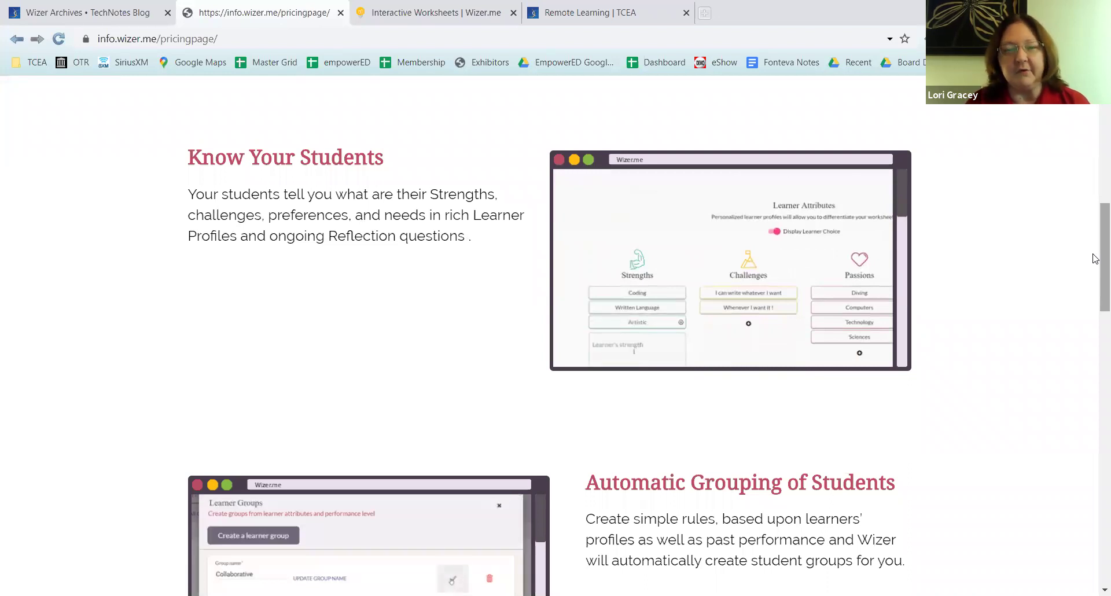
{"action": "scroll", "coordinate": [1096, 249], "scroll_direction": "down", "scroll_amount": 6}
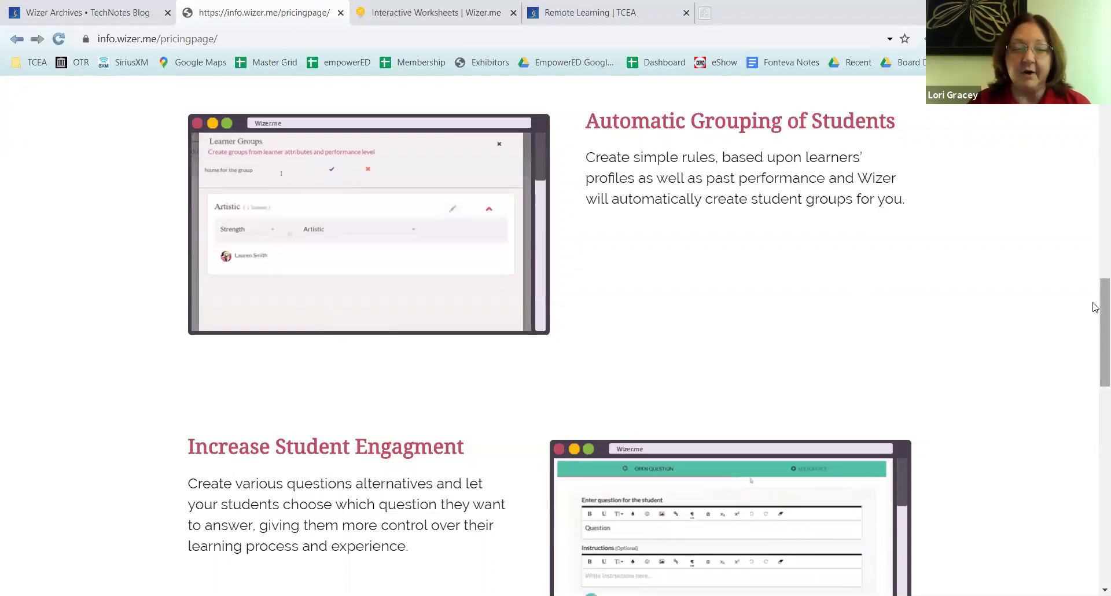
{"action": "scroll", "coordinate": [1095, 307], "scroll_direction": "down", "scroll_amount": 4}
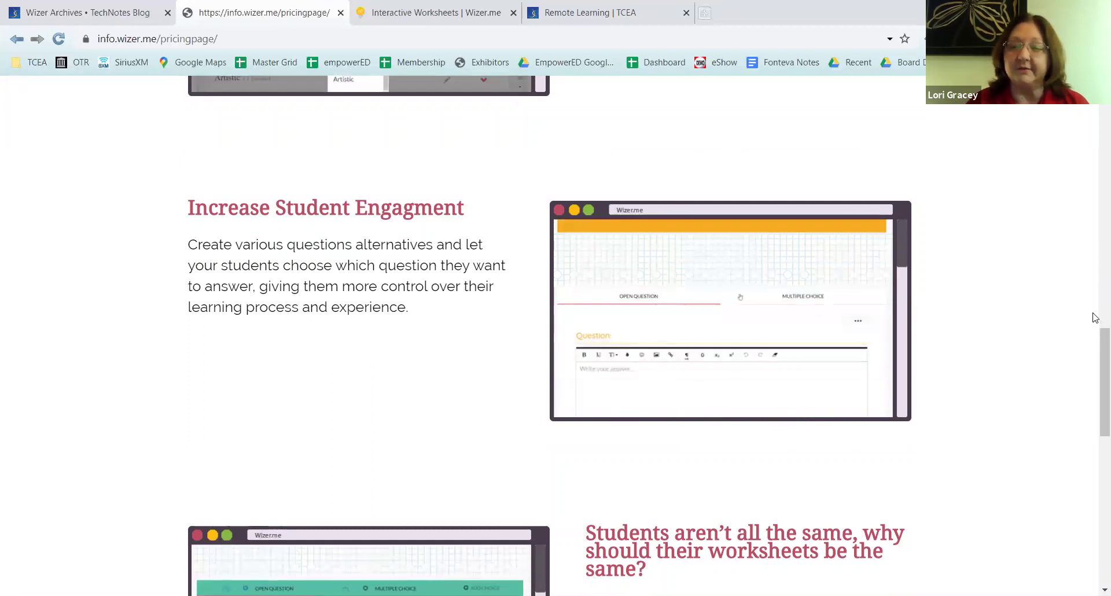
{"action": "scroll", "coordinate": [1096, 367], "scroll_direction": "down", "scroll_amount": 3}
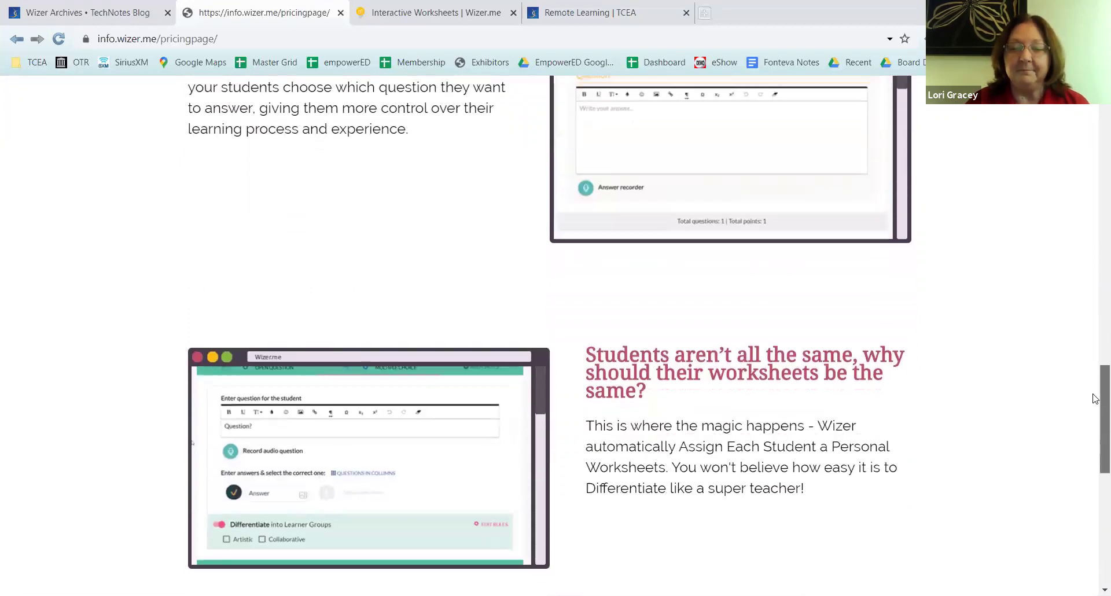
{"action": "scroll", "coordinate": [1095, 398], "scroll_direction": "down", "scroll_amount": 6}
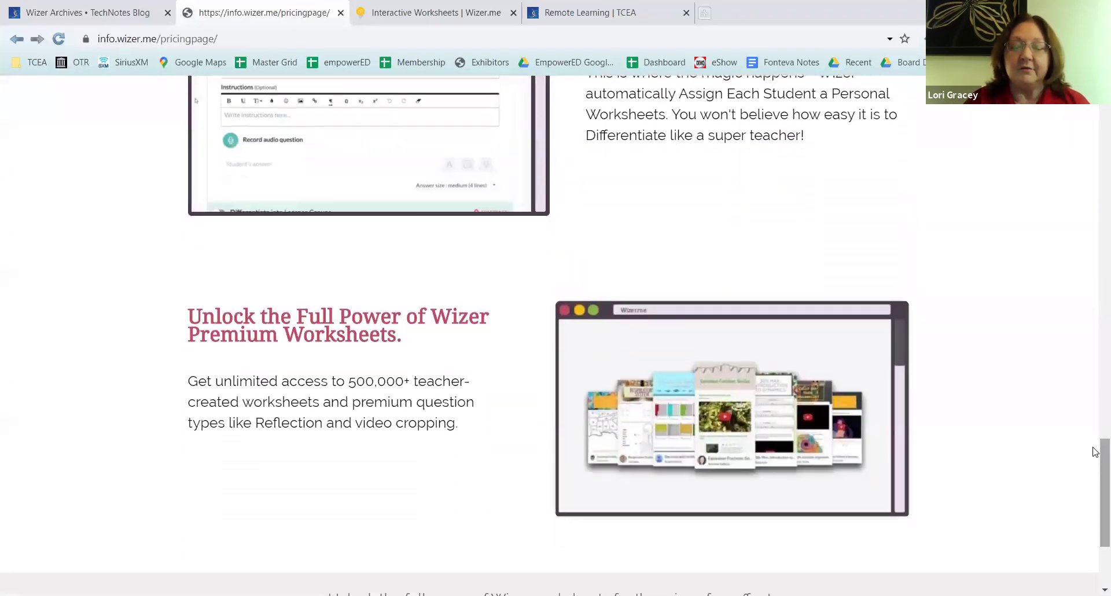
{"action": "scroll", "coordinate": [1095, 472], "scroll_direction": "up", "scroll_amount": 20}
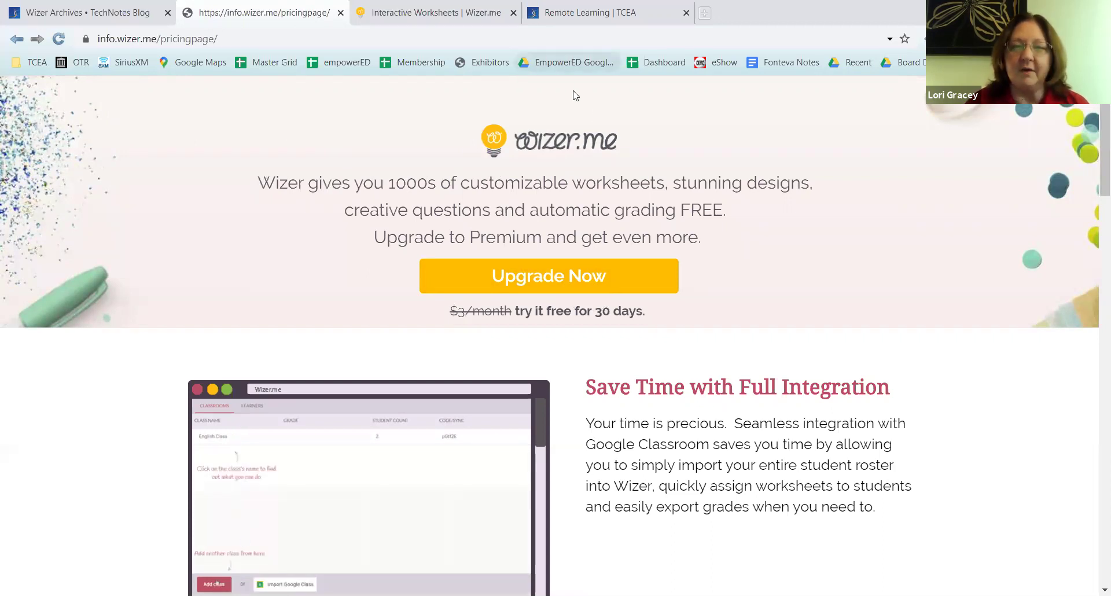
Bring up the Remote Learning | TCEA page in Chrome.
{"action": "left_click", "coordinate": [618, 18]}
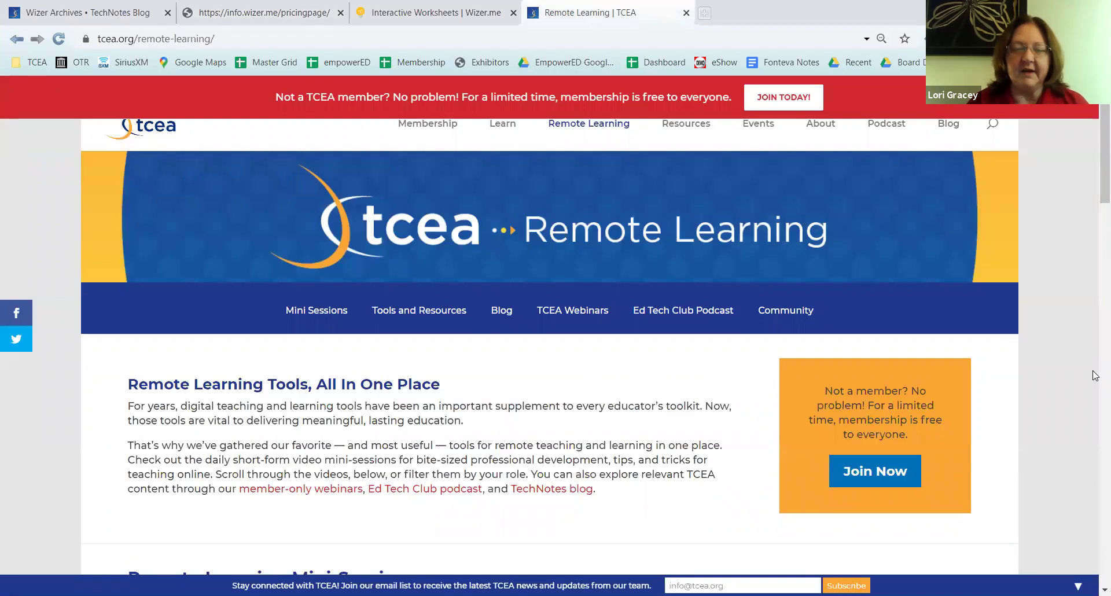